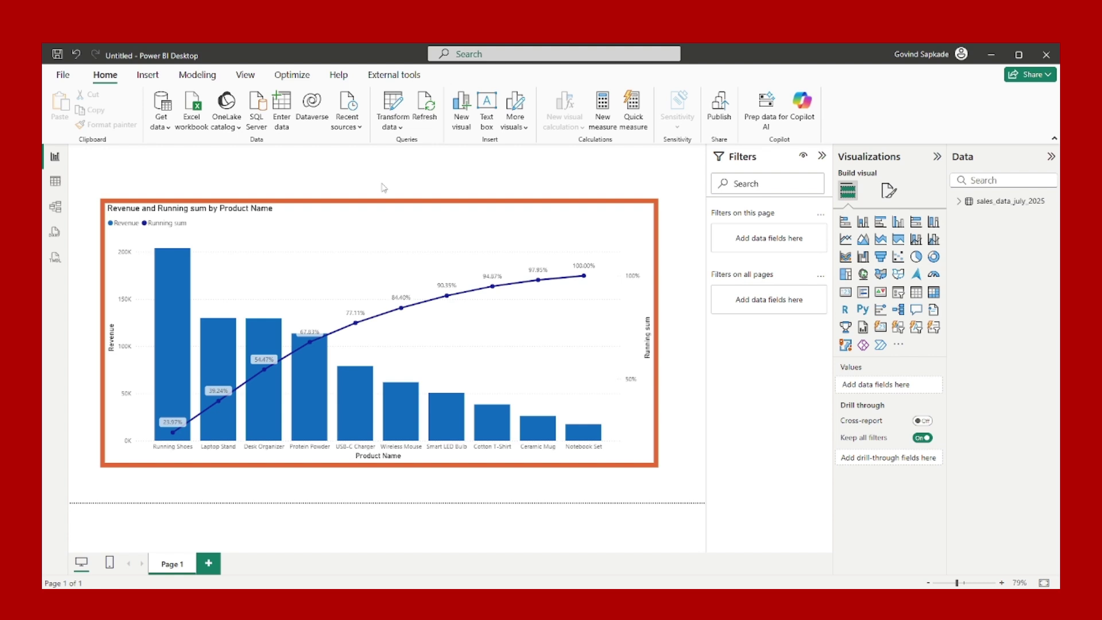
Add a blank Page 2 to the report and look at the sales data rows in Table view
click(333, 225)
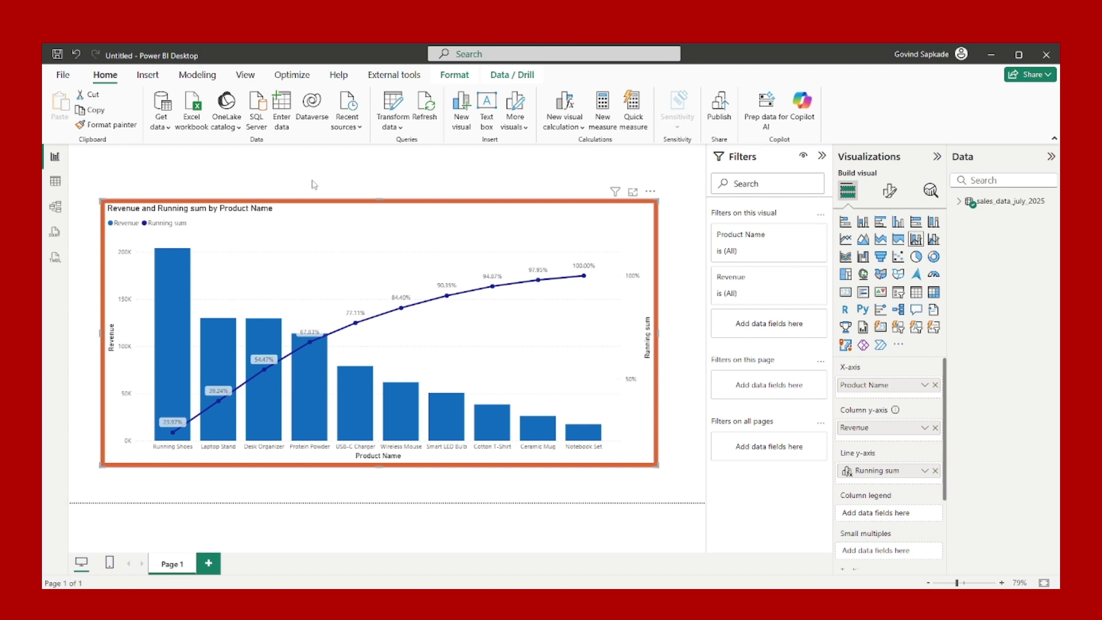
click(209, 563)
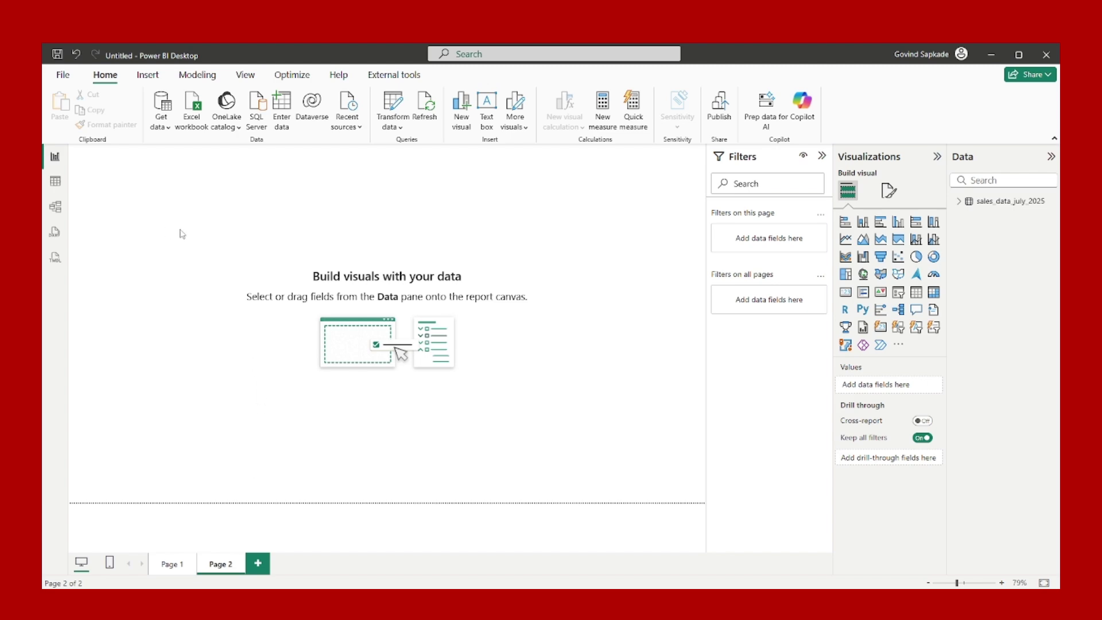
click(55, 182)
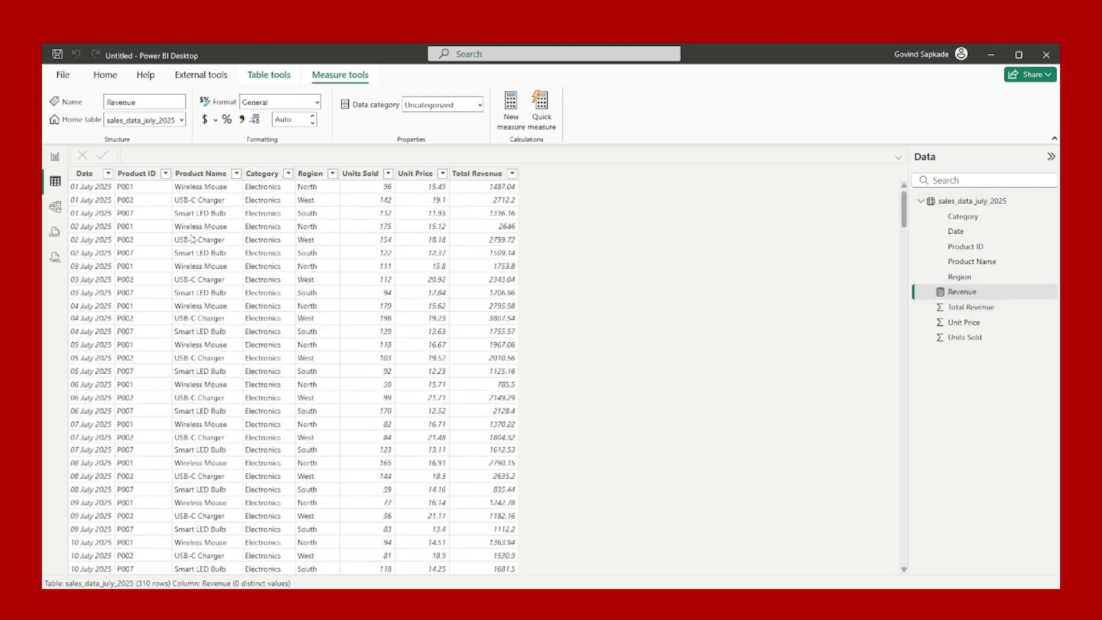
Back in Report view, show the Revenue measure formula SUM(sales_data_july_2025[Total Revenue])
click(96, 177)
click(56, 156)
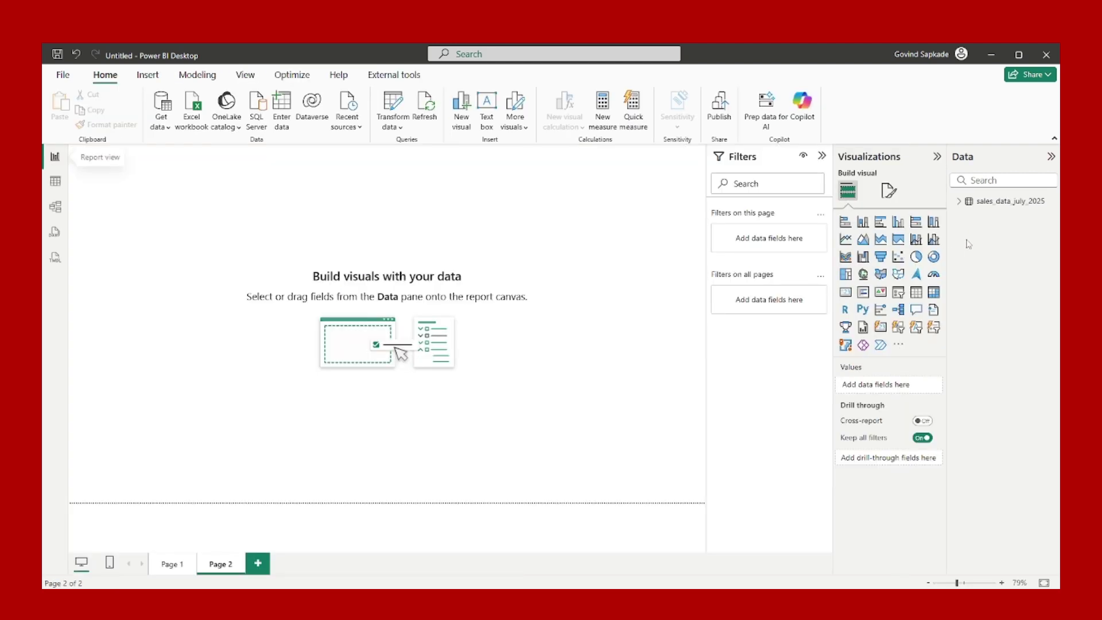
click(1029, 290)
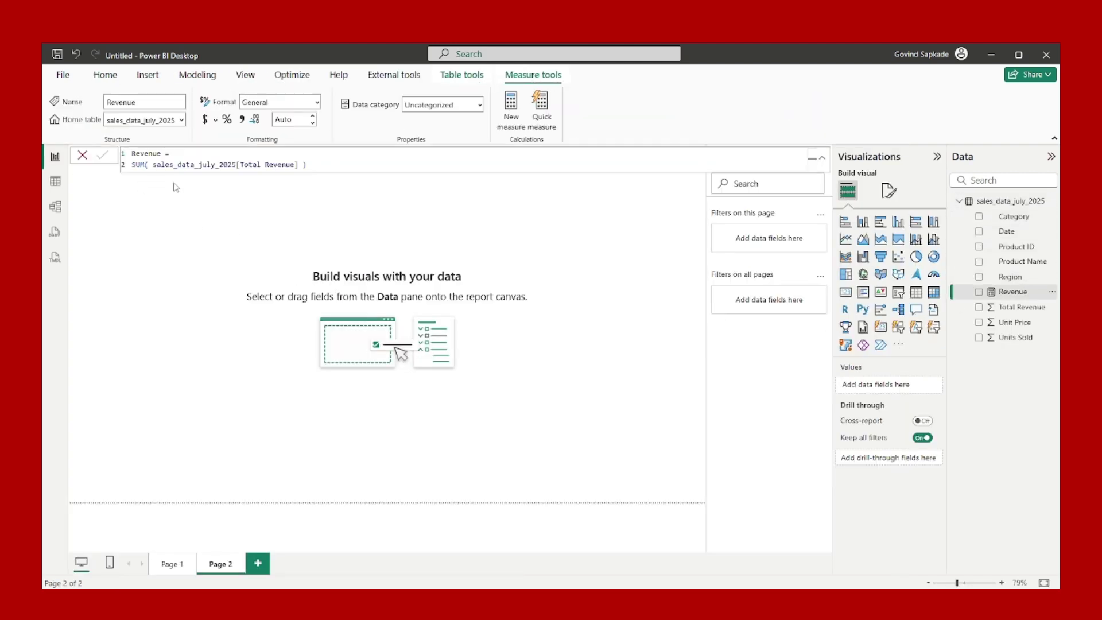
Place a Table visual on Page 2 with Product Name and Revenue fields
click(218, 296)
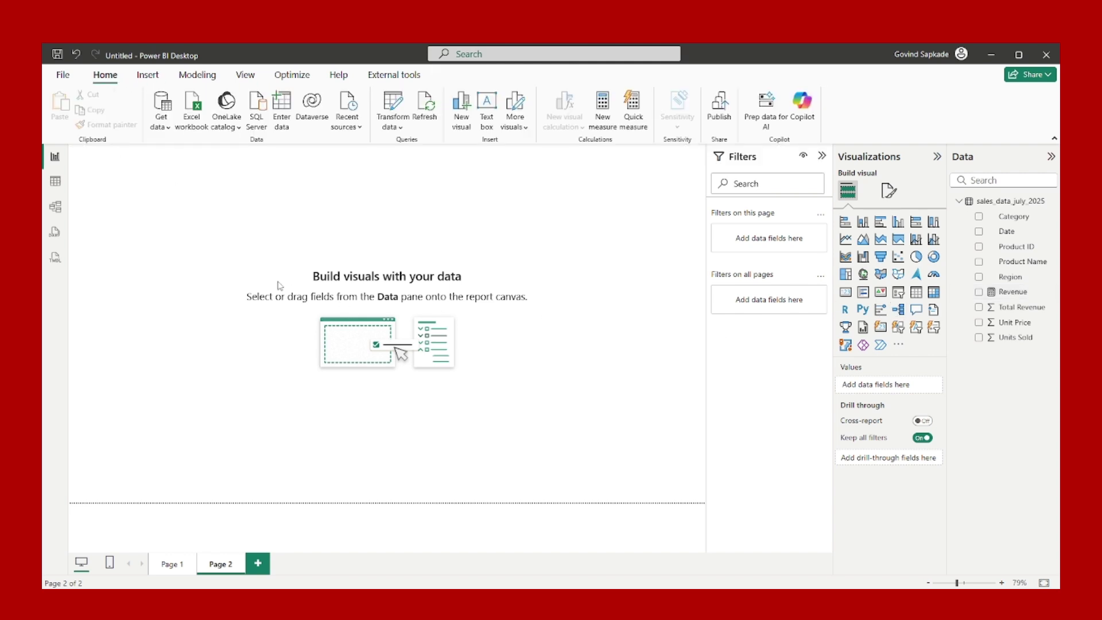
click(916, 292)
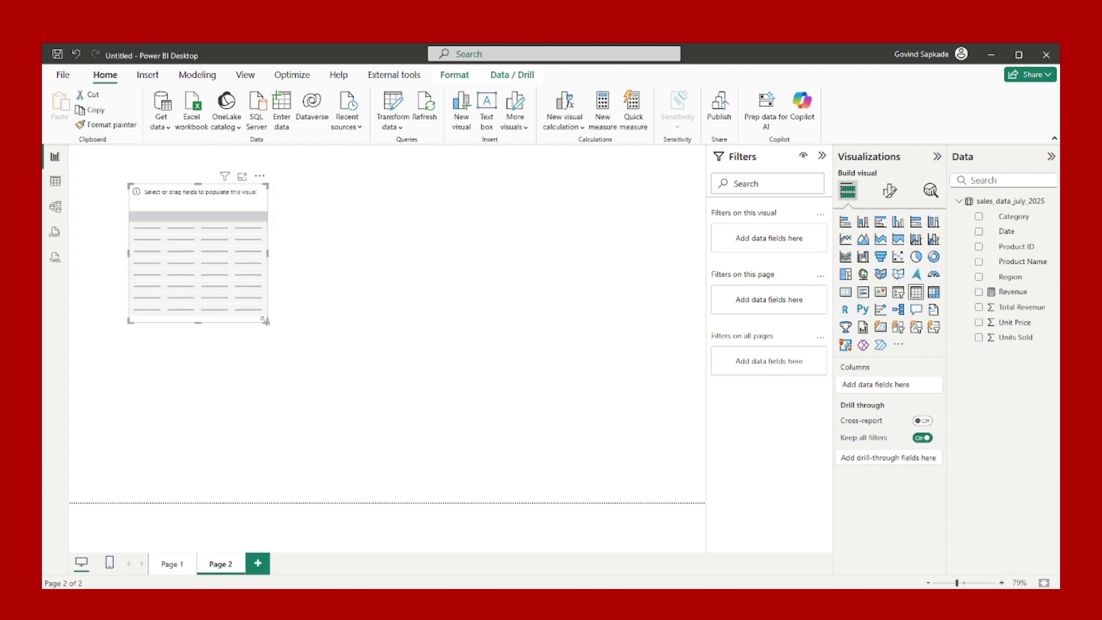
drag(267, 322, 413, 395)
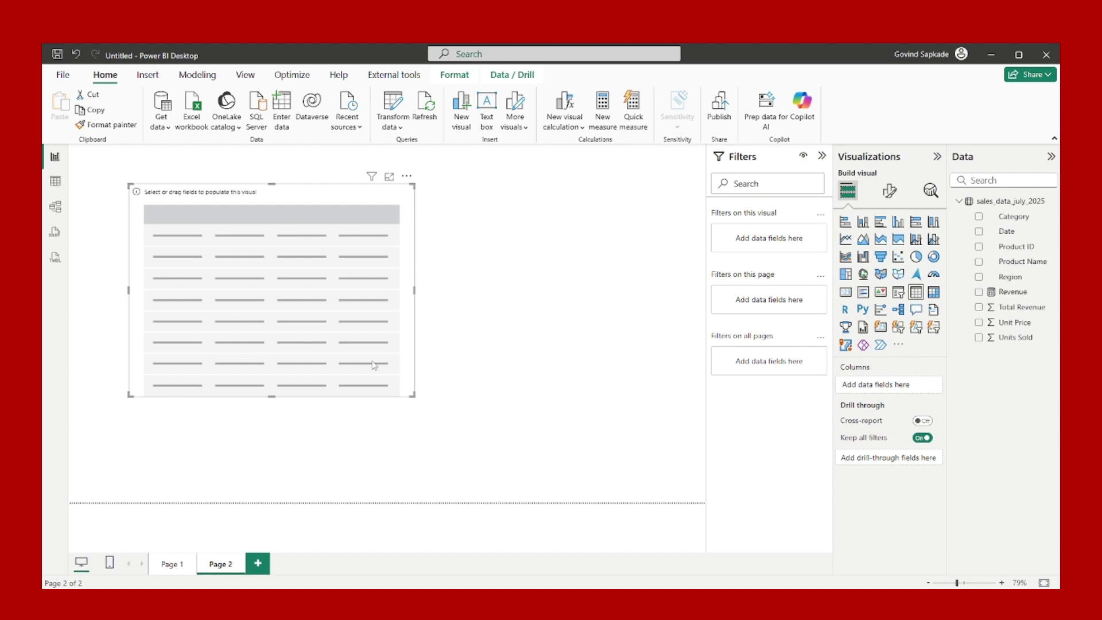
drag(289, 332, 343, 353)
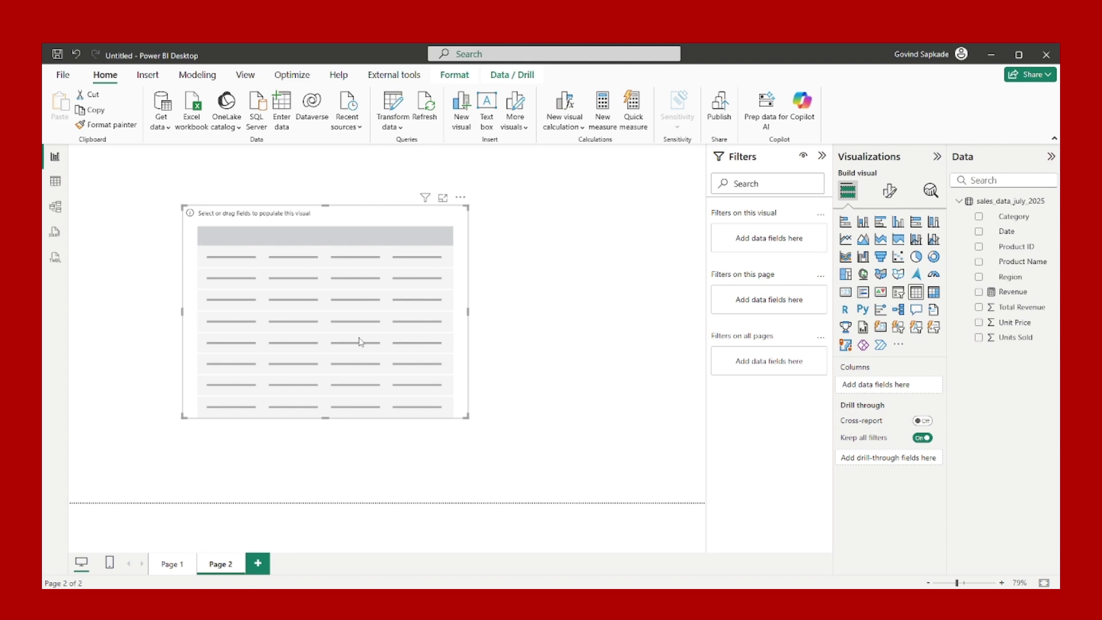
drag(1001, 265, 361, 284)
drag(1011, 291, 453, 320)
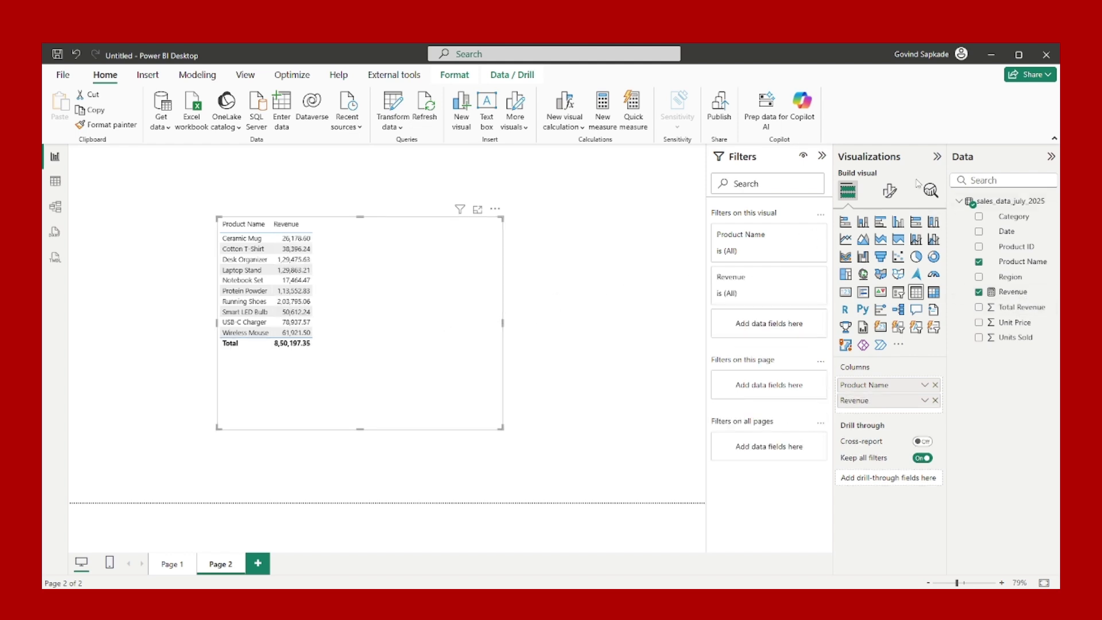
Set the table's values font size to 14 and adjust its position and size
click(890, 191)
click(860, 328)
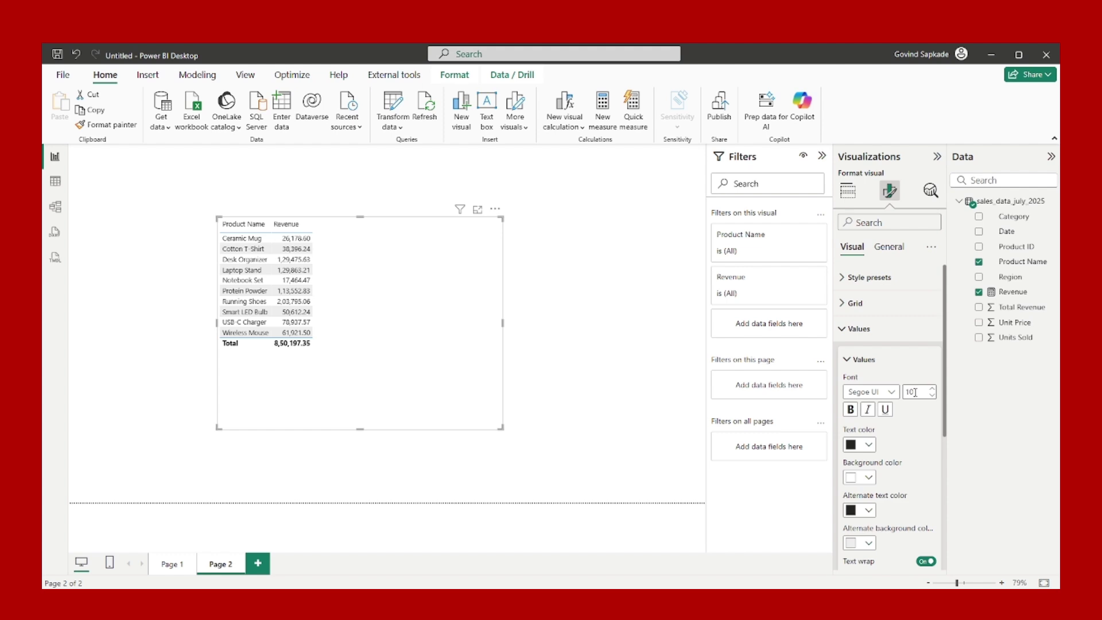
click(915, 392)
key(BackSpace)
text(4)
drag(450, 332, 470, 340)
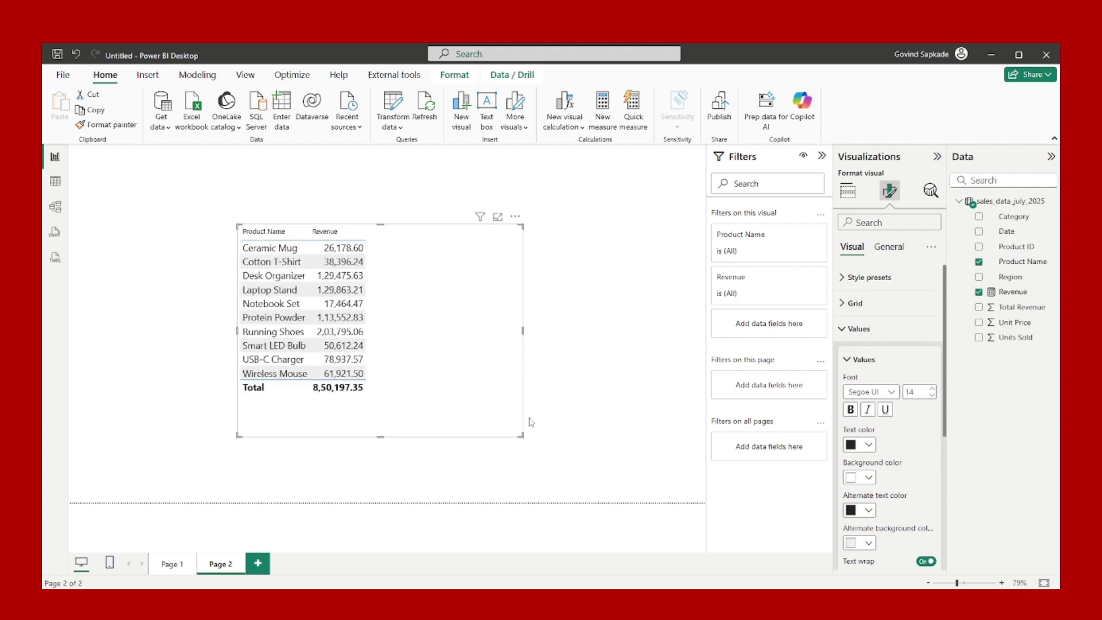
drag(522, 435, 566, 453)
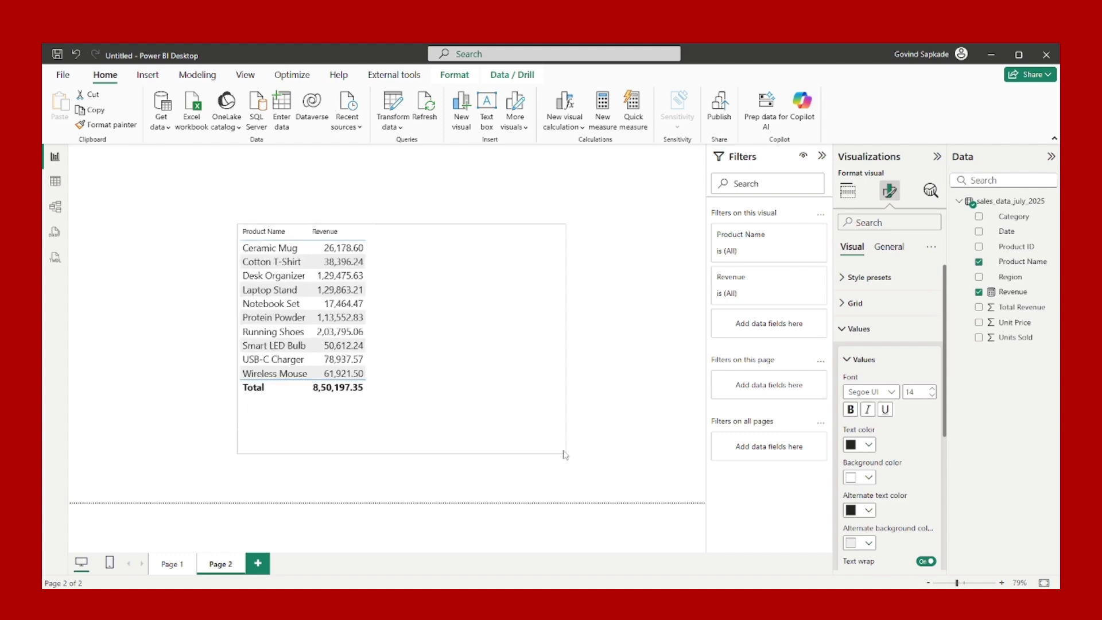
click(588, 326)
Add a Percent of parent visual calculation to the table
click(441, 316)
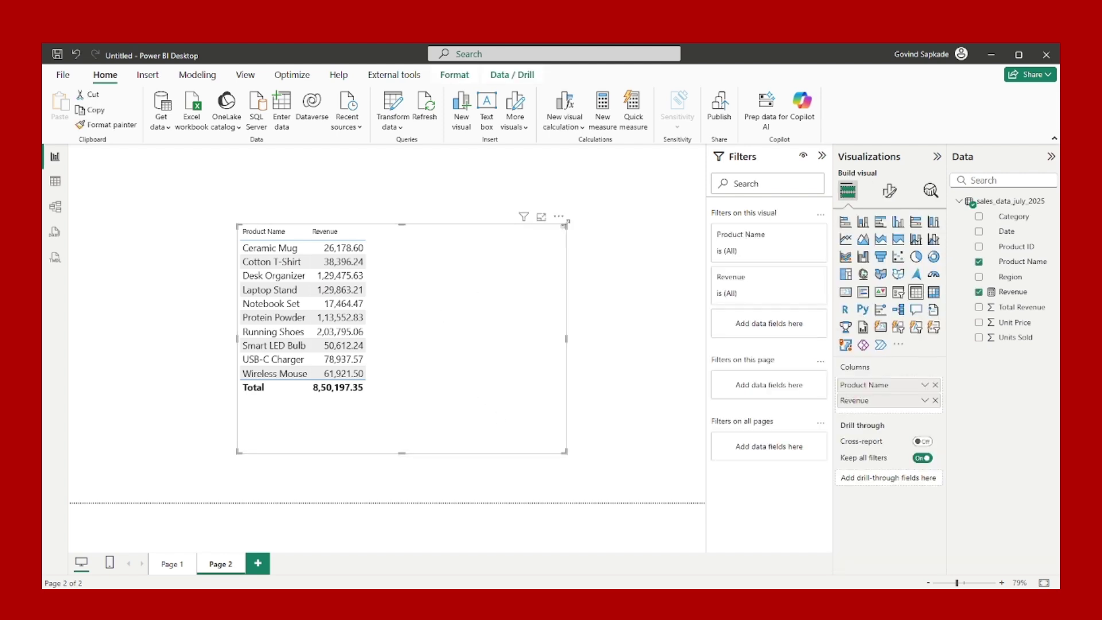
click(558, 216)
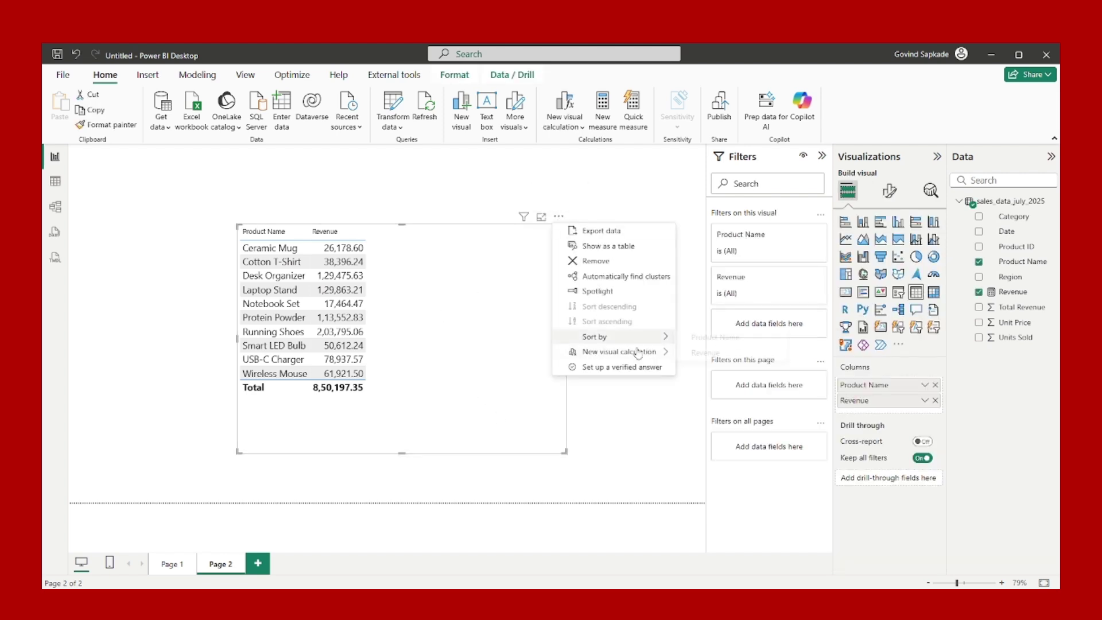
mouse_move(631, 352)
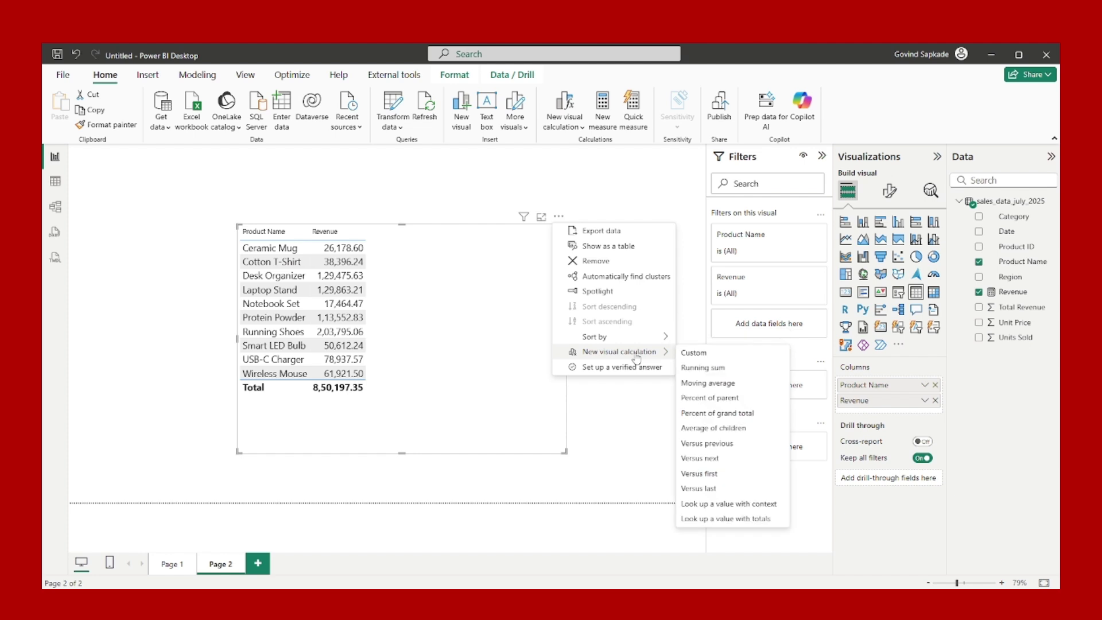
click(716, 400)
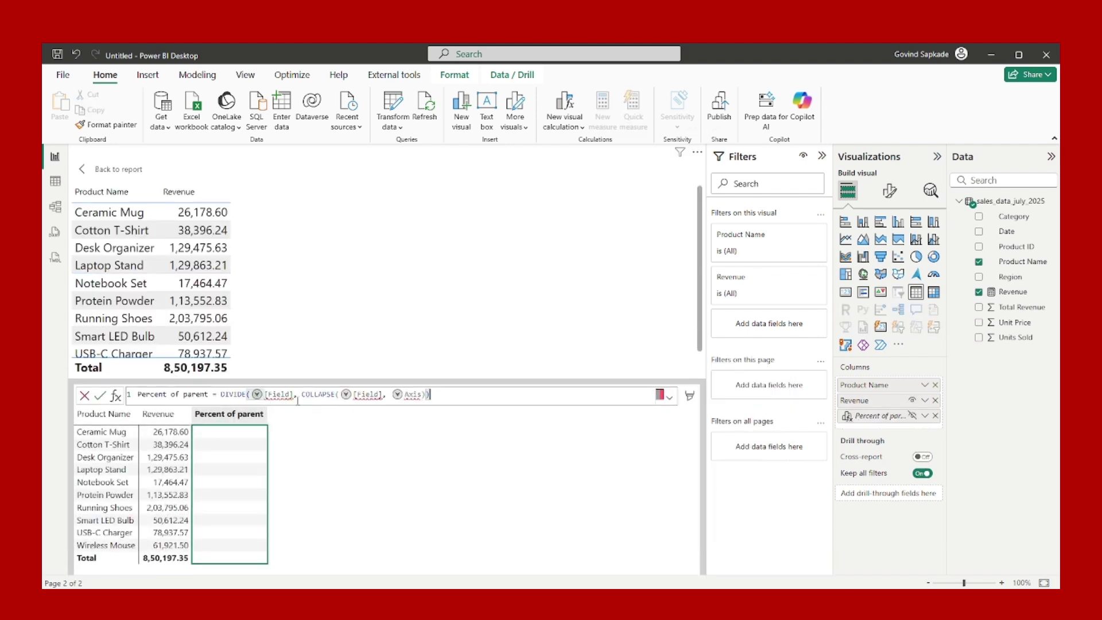
Complete the formula as DIVIDE([Revenue], COLLAPSE([Revenue], ROWS))
click(257, 395)
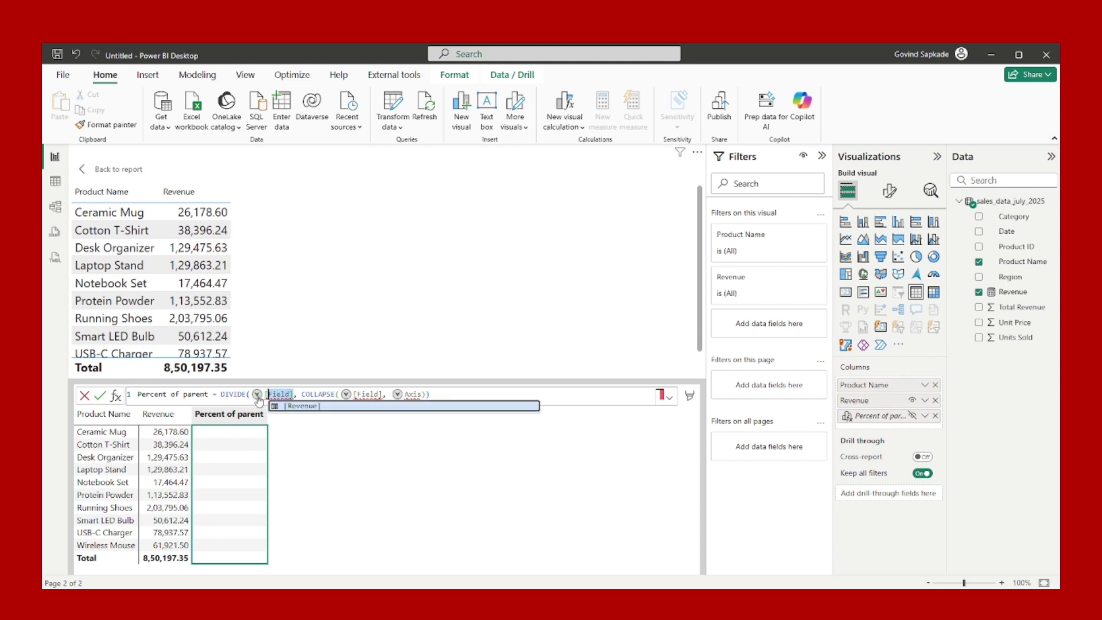
click(298, 407)
click(355, 395)
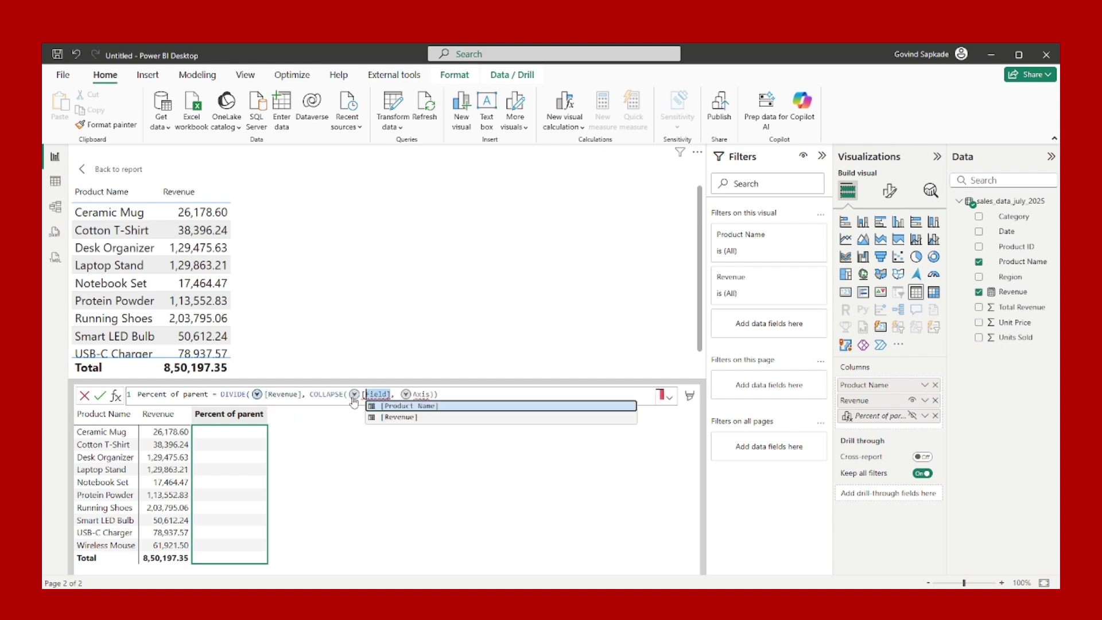
click(402, 417)
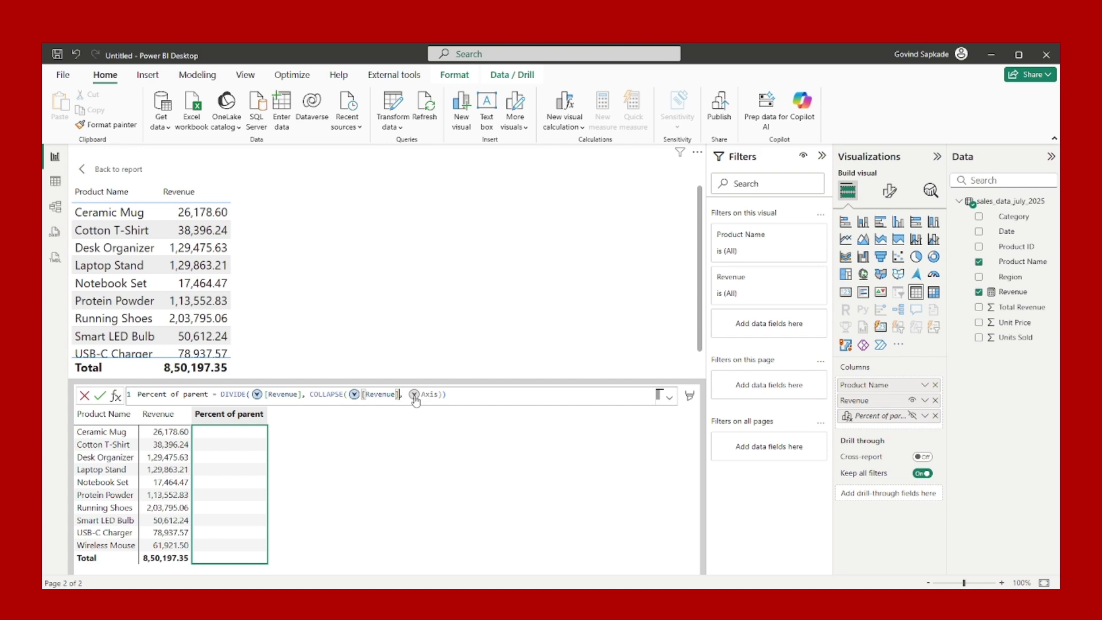
click(414, 395)
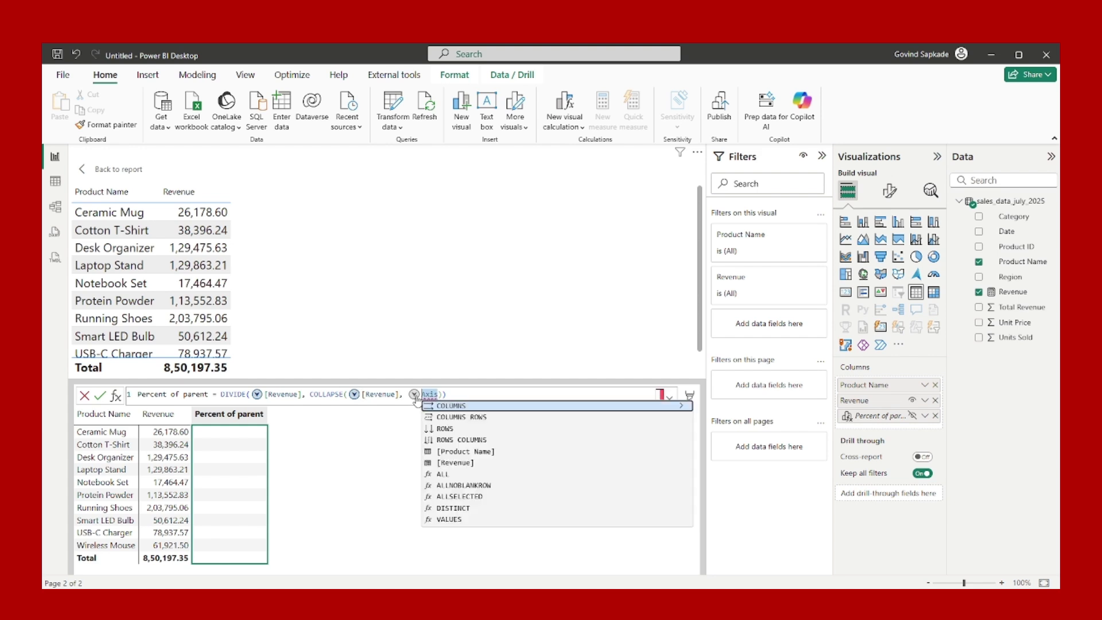
click(445, 429)
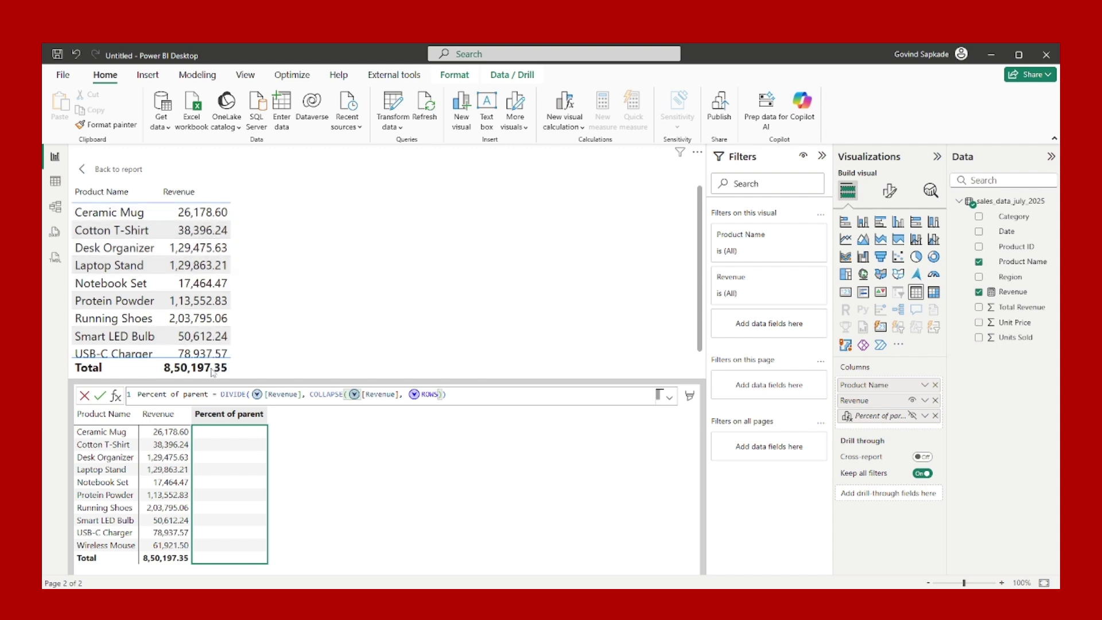
key(Right)
Commit Percent of parent (Running Shoes 0.24, total 1.00) and hide its column from the table
click(100, 400)
scroll(280, 260, down, 1)
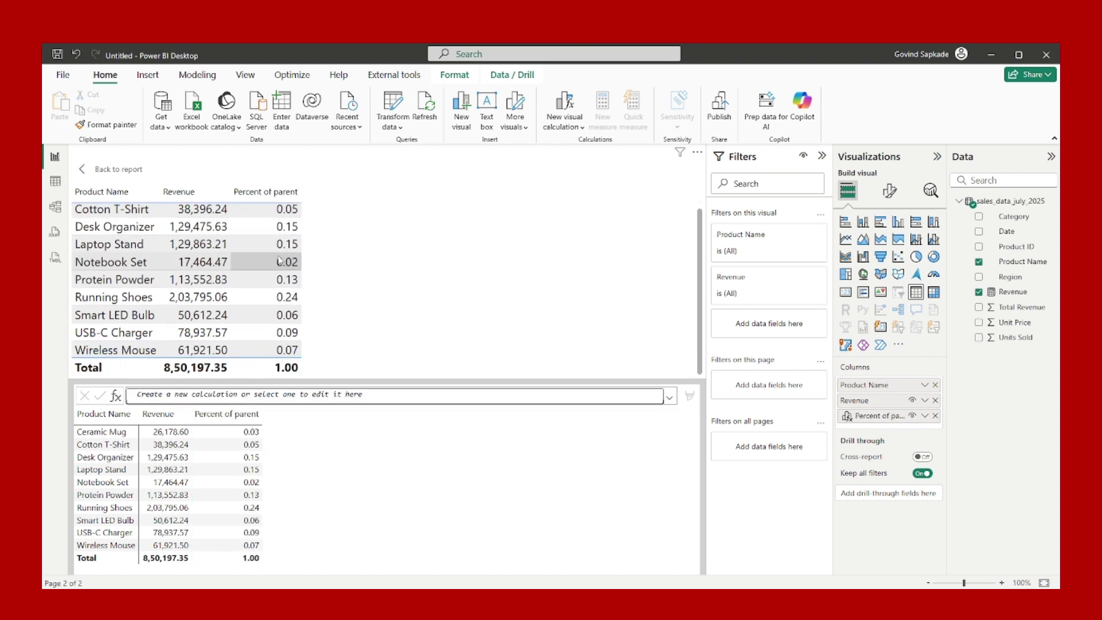
scroll(278, 236, up, 1)
scroll(292, 281, down, 1)
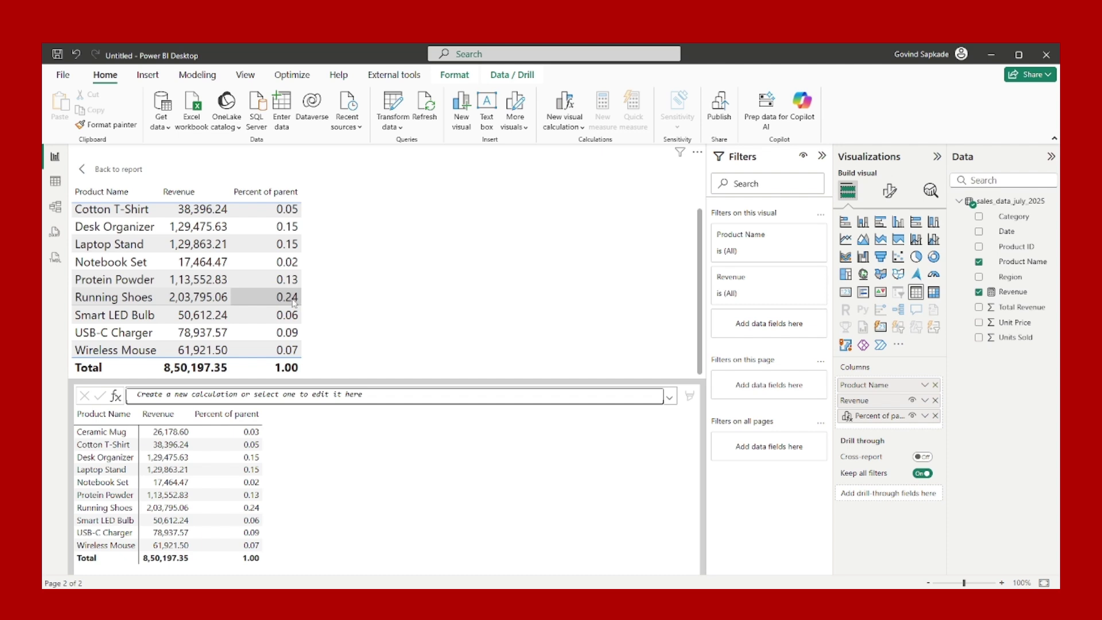
scroll(293, 298, up, 1)
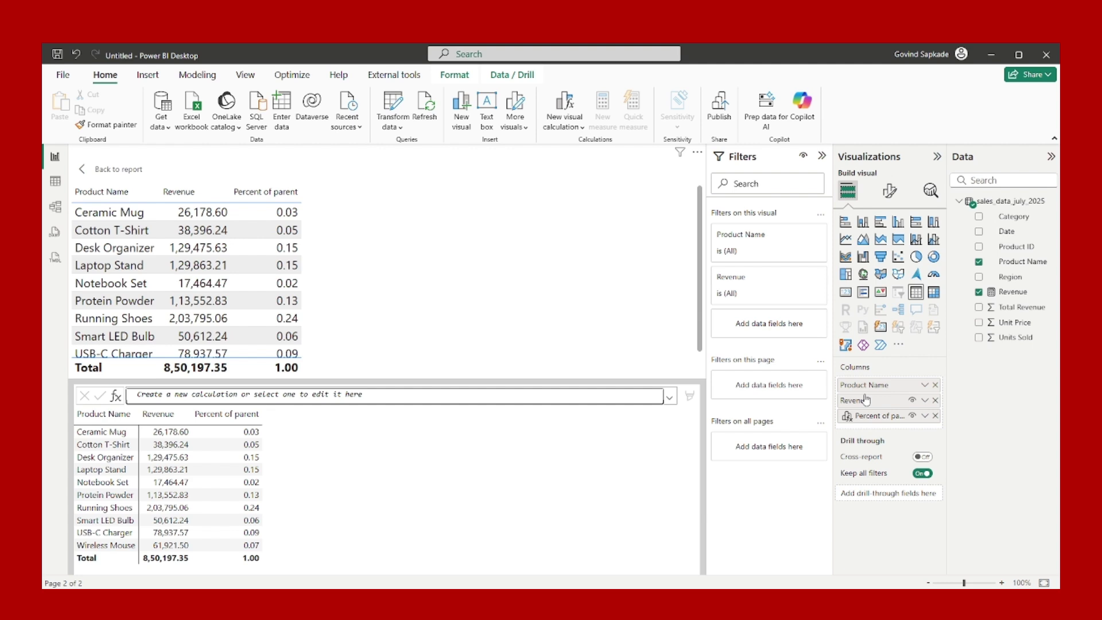
click(913, 417)
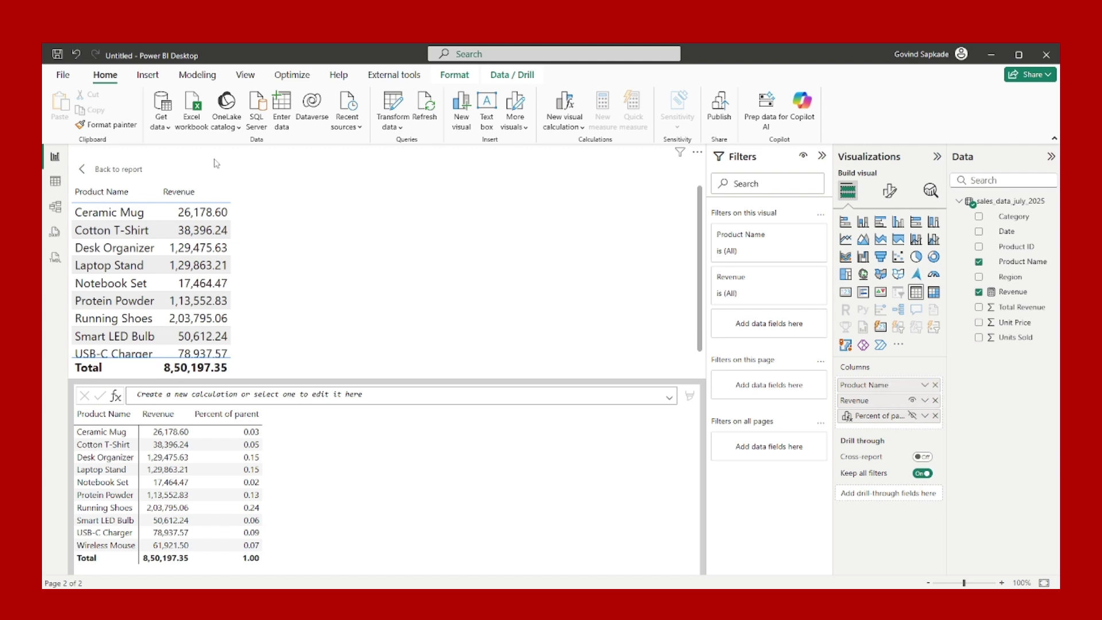
Return to the report and add a Running sum visual calculation to the table
click(91, 170)
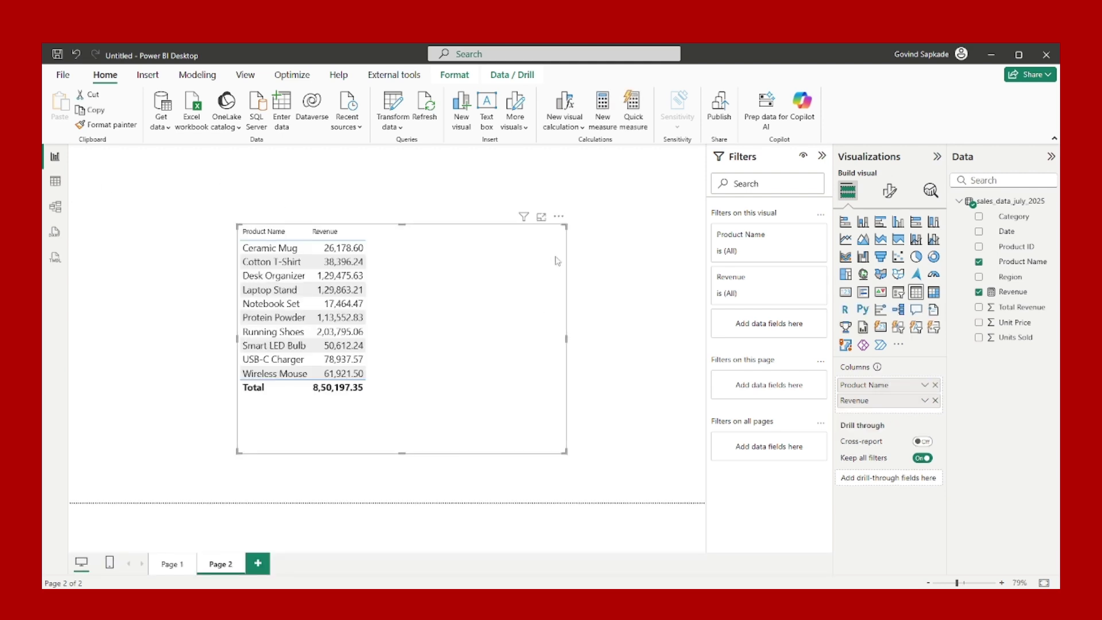
click(559, 216)
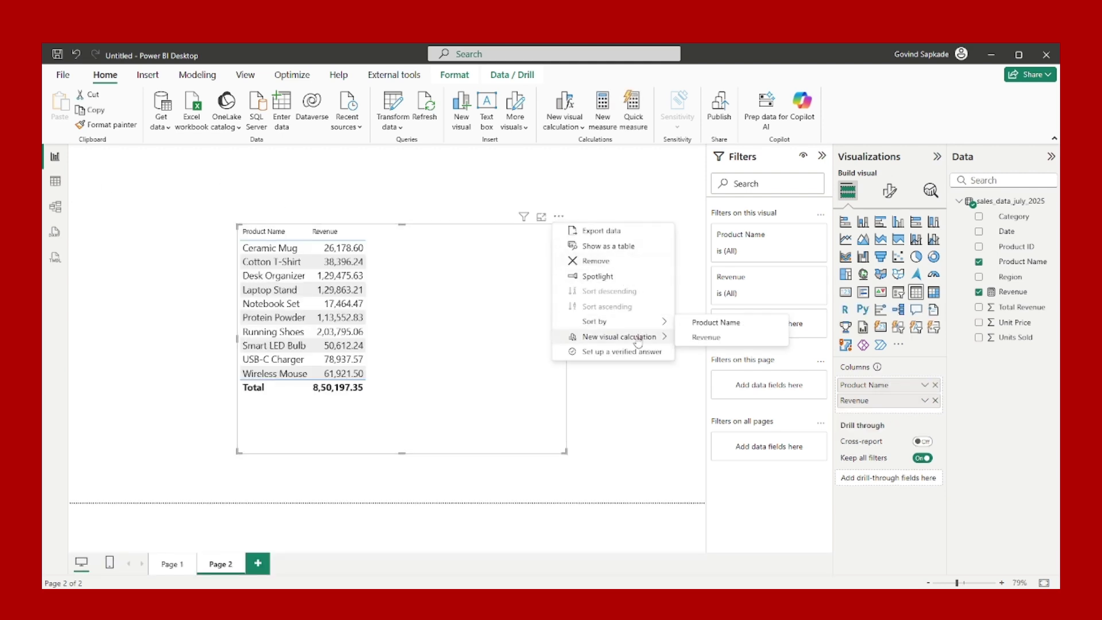
mouse_move(649, 339)
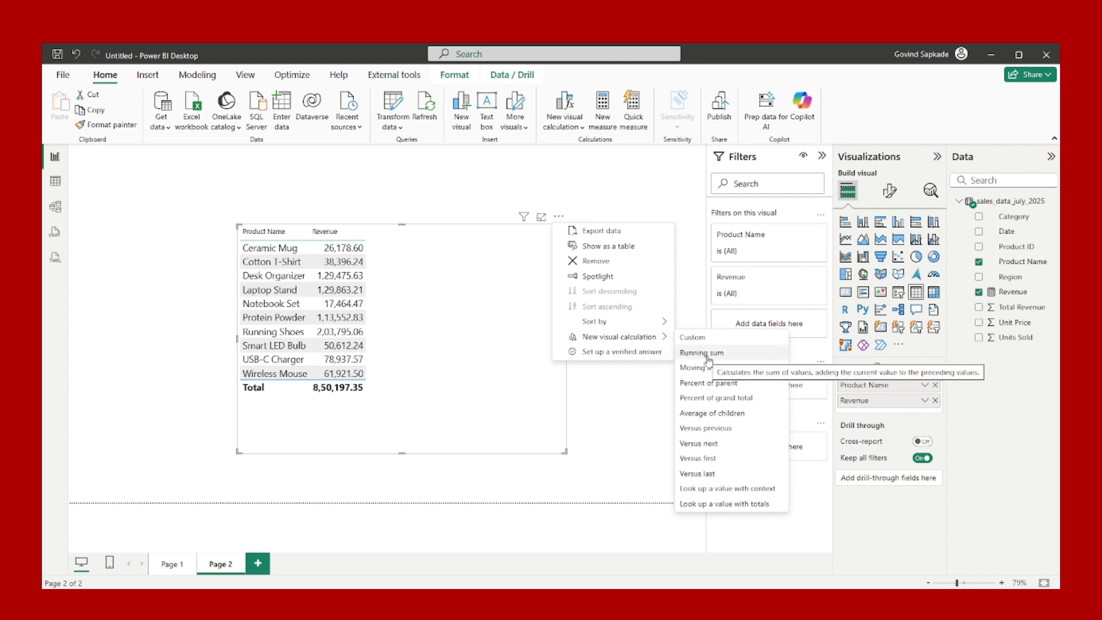
click(706, 356)
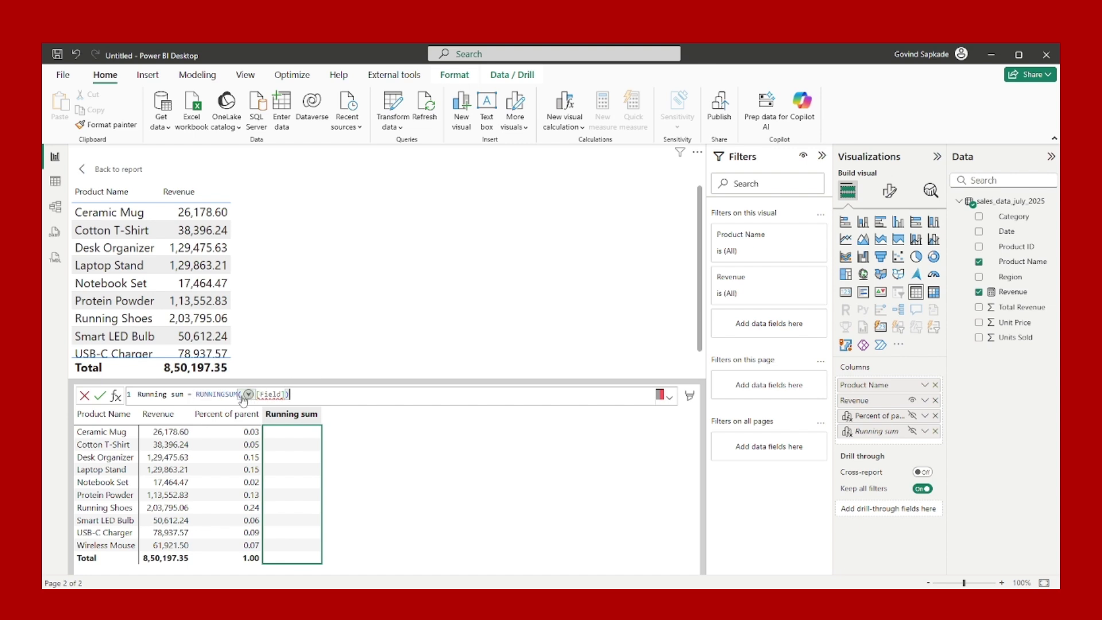
Edit the formula to RUNNINGSUM([Percent of parent], ORDERBY([Revenue],DESC))
double_click(273, 394)
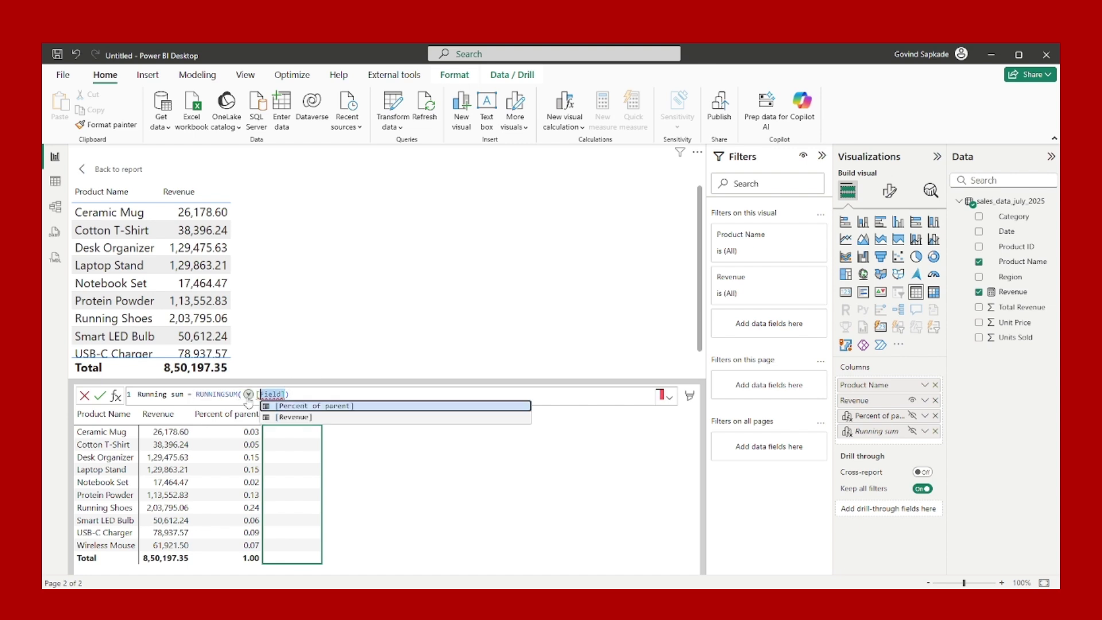
click(293, 406)
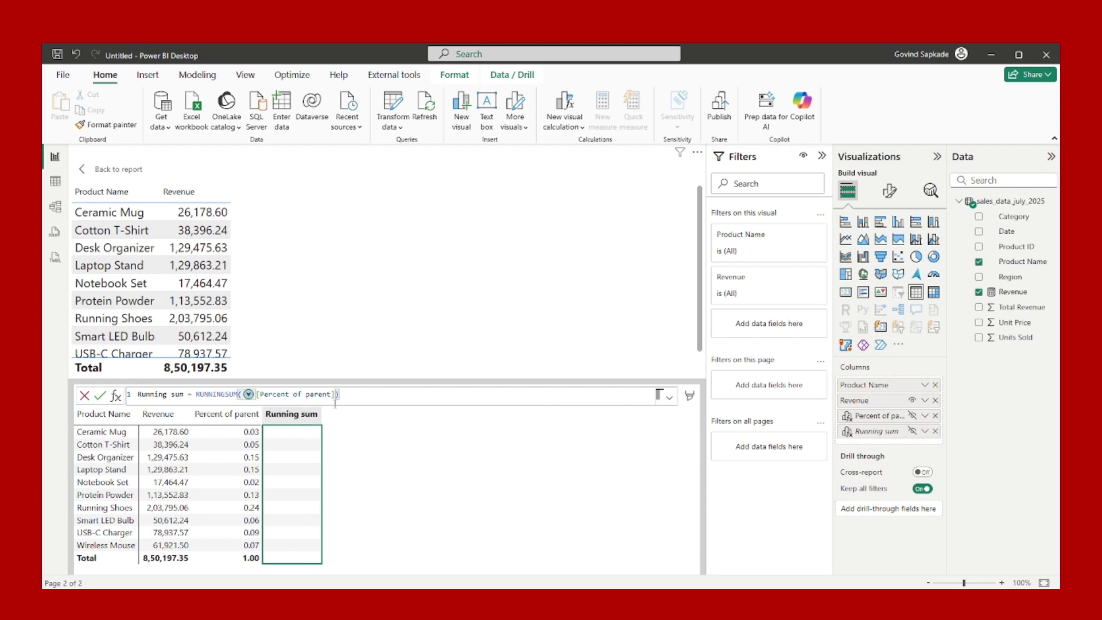
text(,)
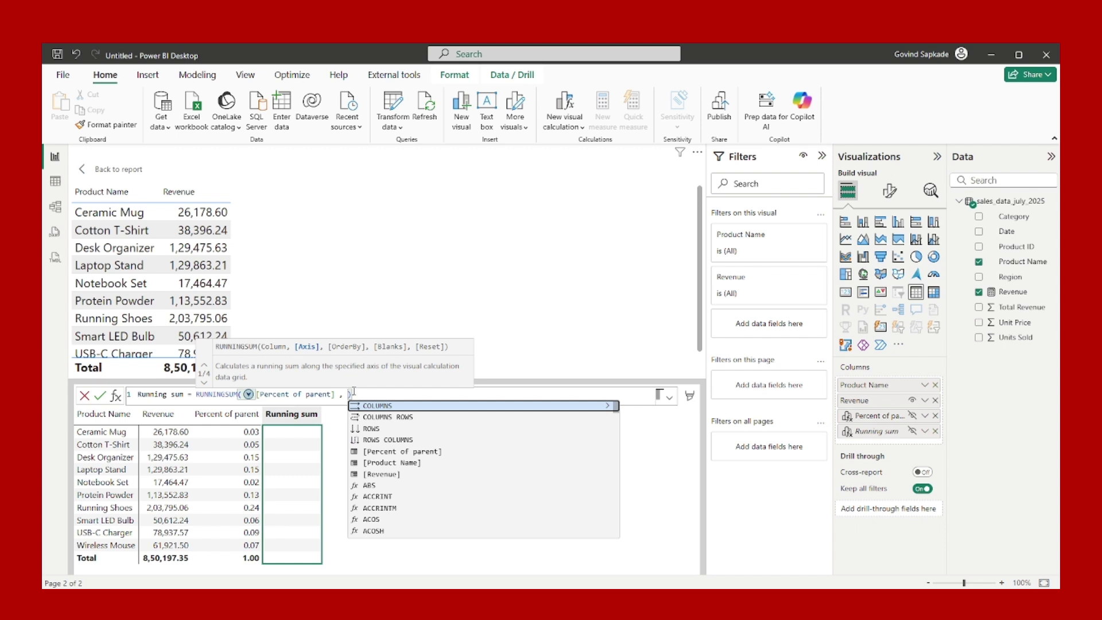
text(ord)
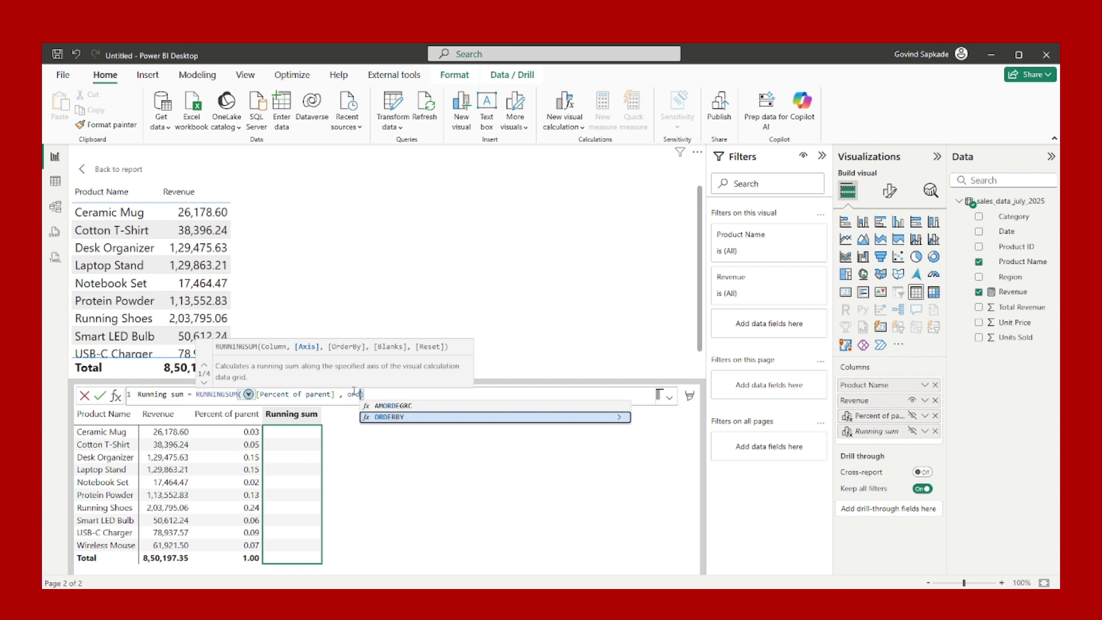
click(388, 418)
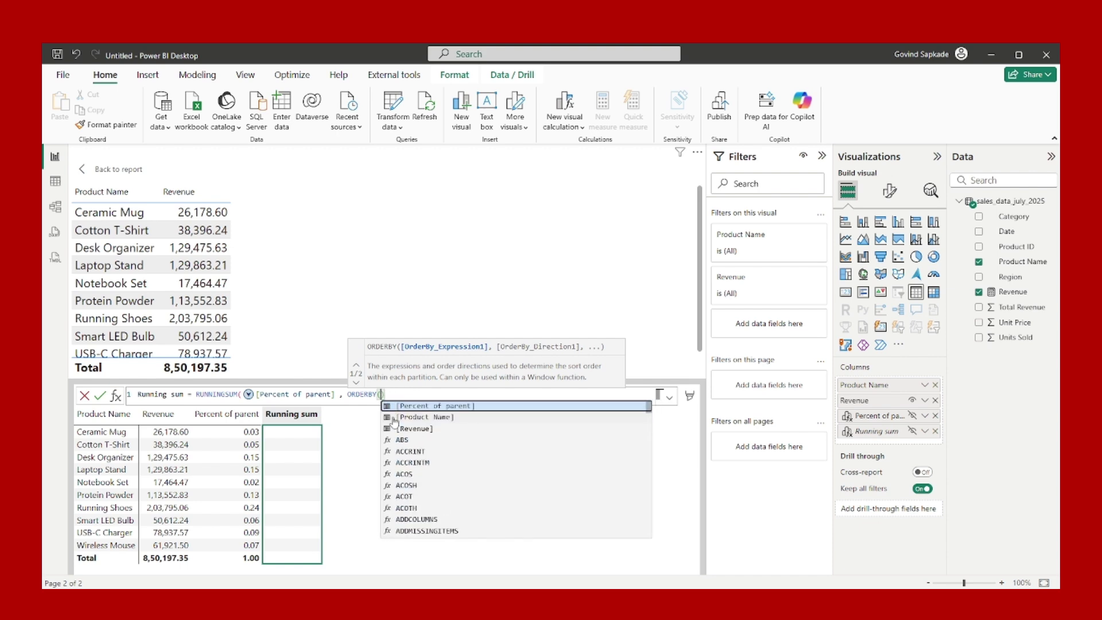
click(415, 431)
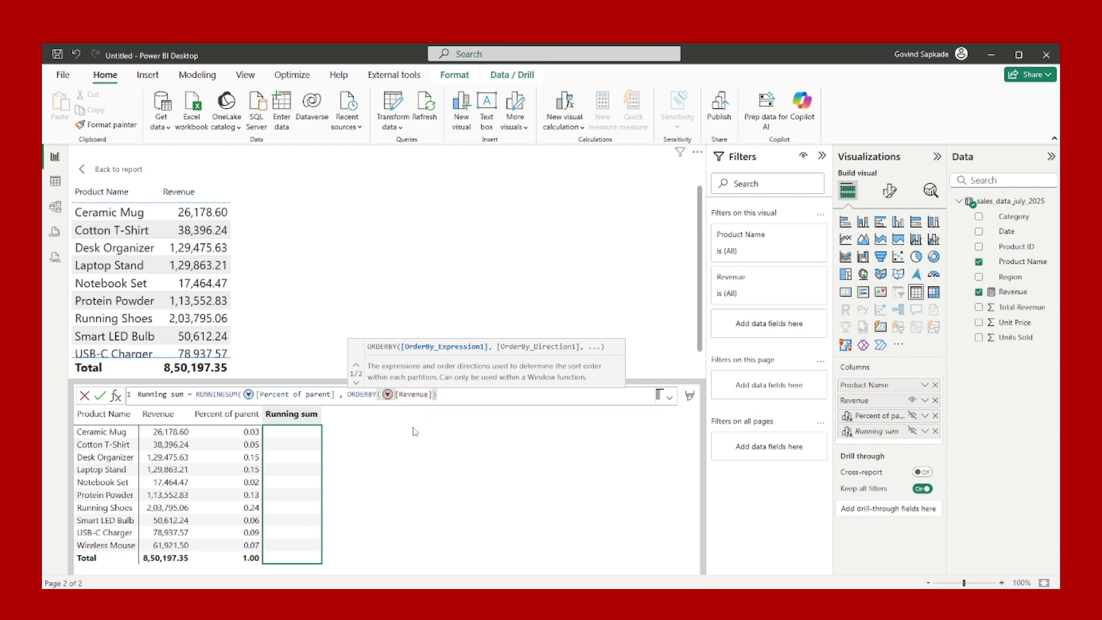
text(,des)
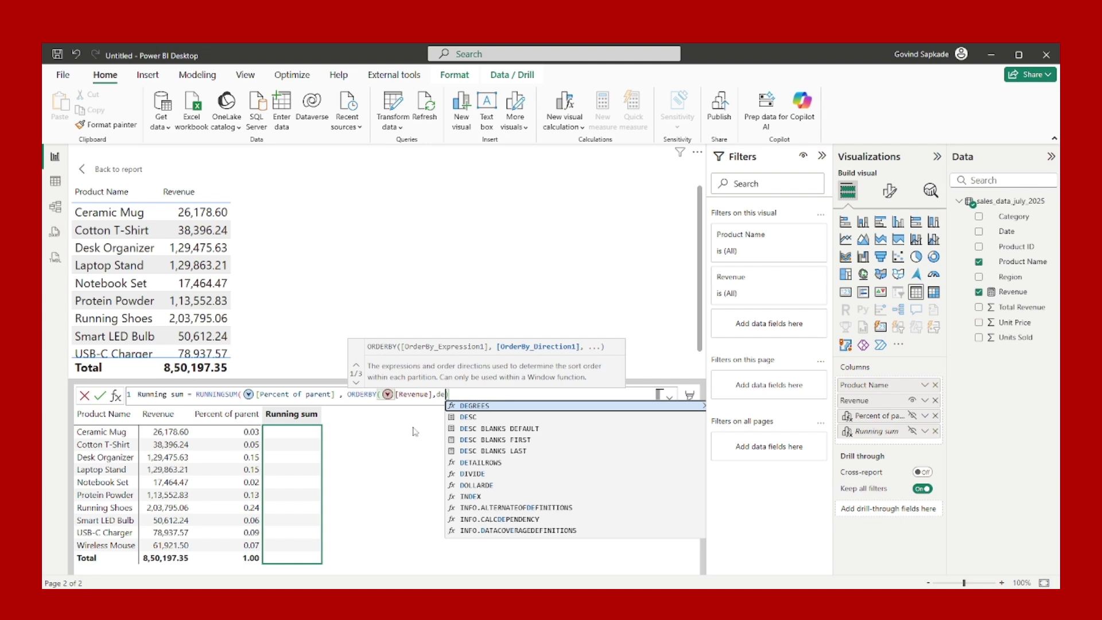
click(471, 405)
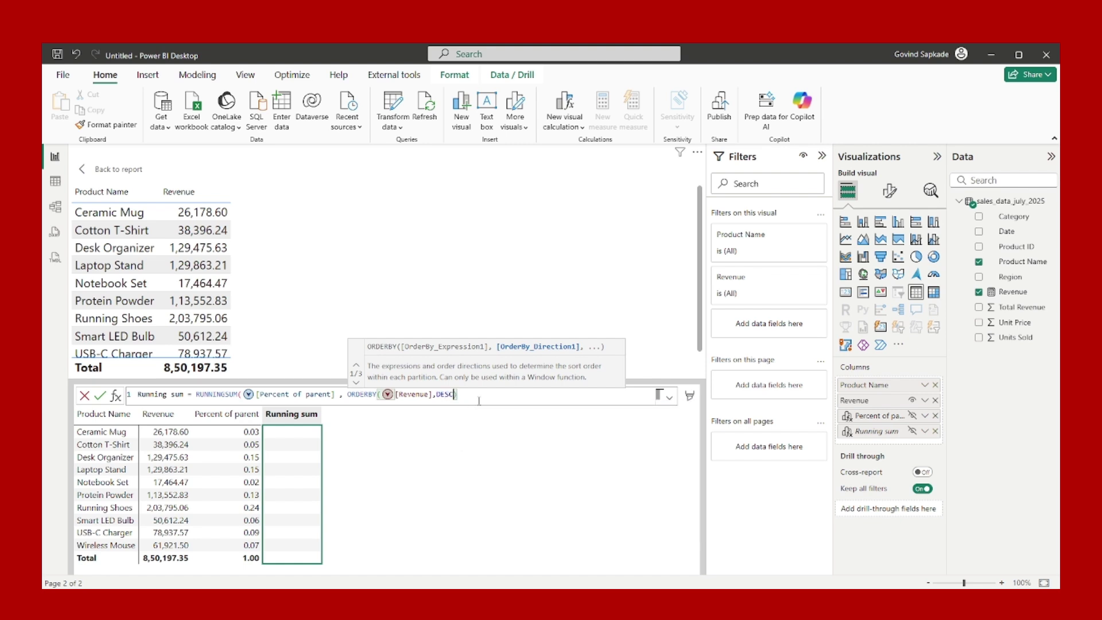
text())
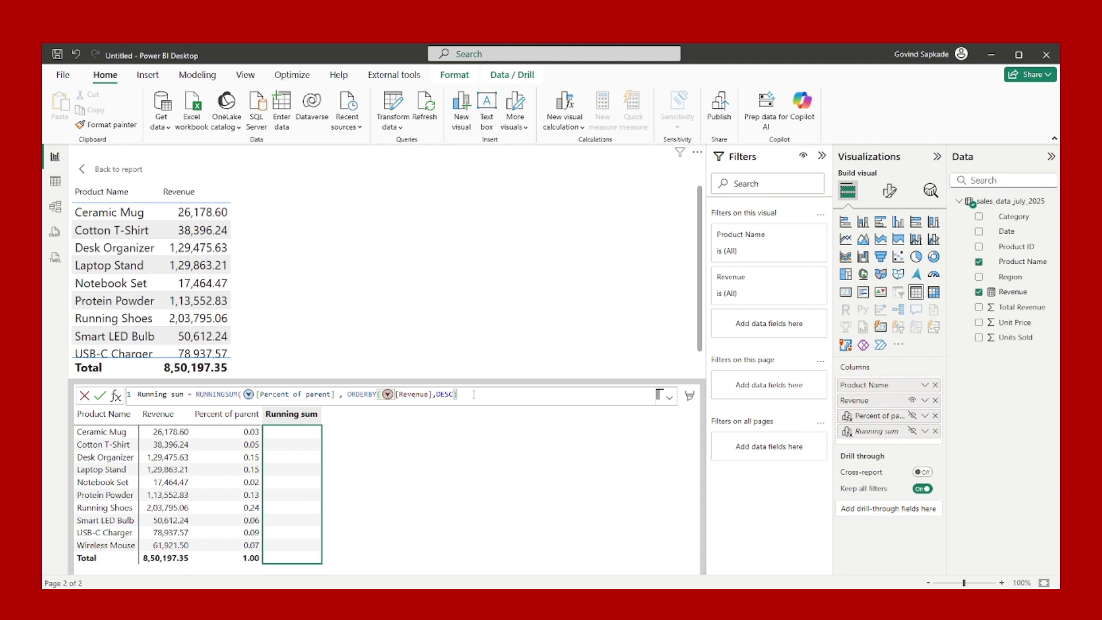
text())
Commit the Running sum calculation and go back to the report page
click(99, 401)
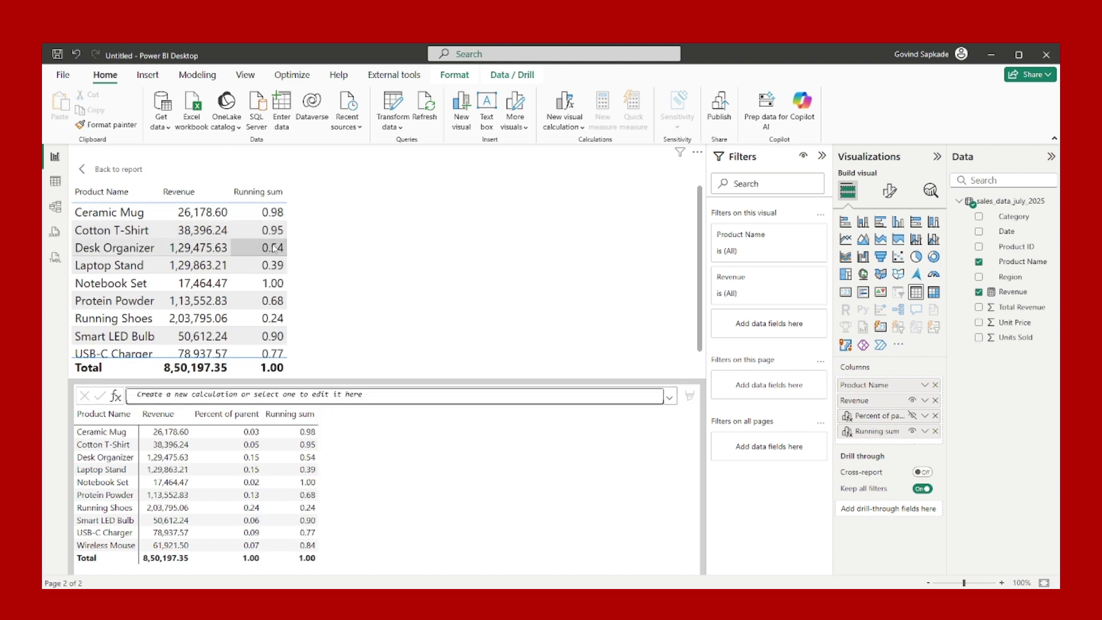
scroll(273, 247, down, 1)
scroll(272, 247, up, 1)
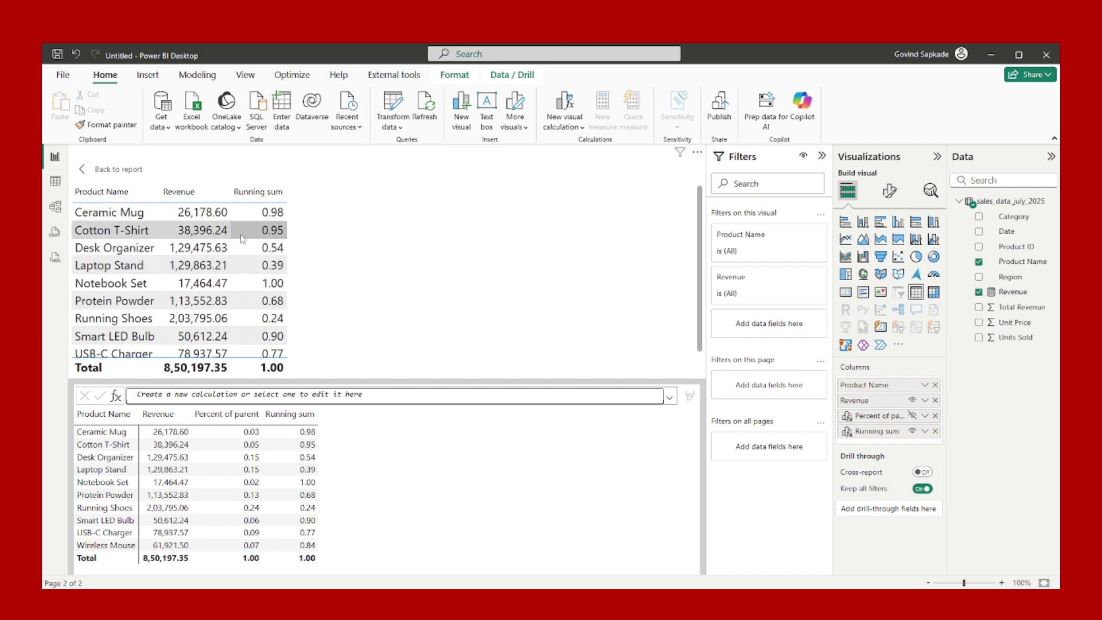
click(118, 175)
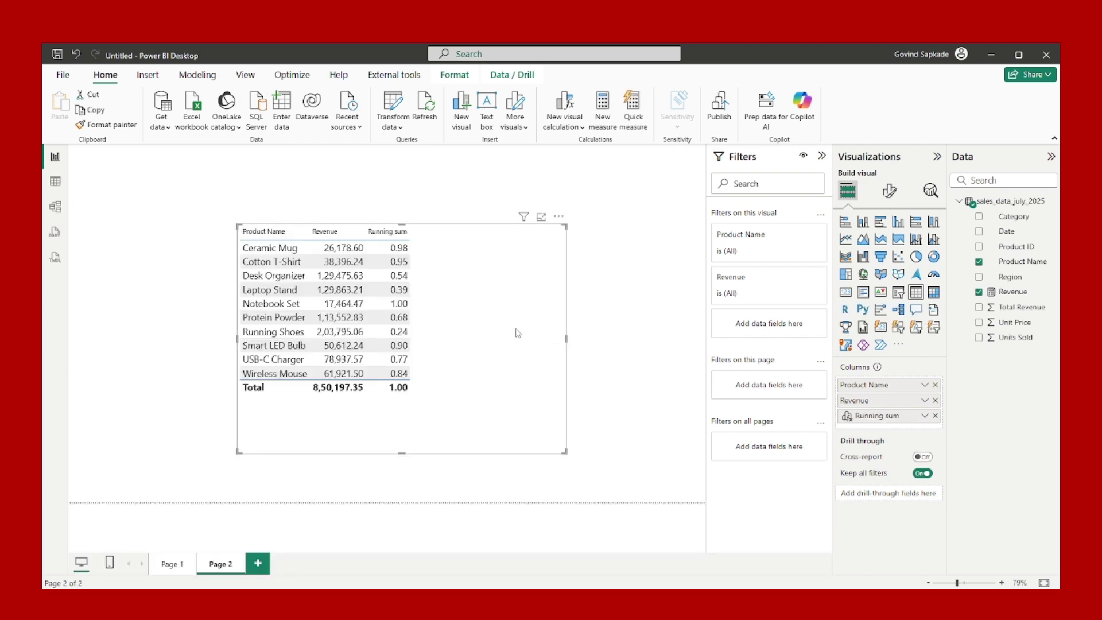
drag(518, 332, 530, 324)
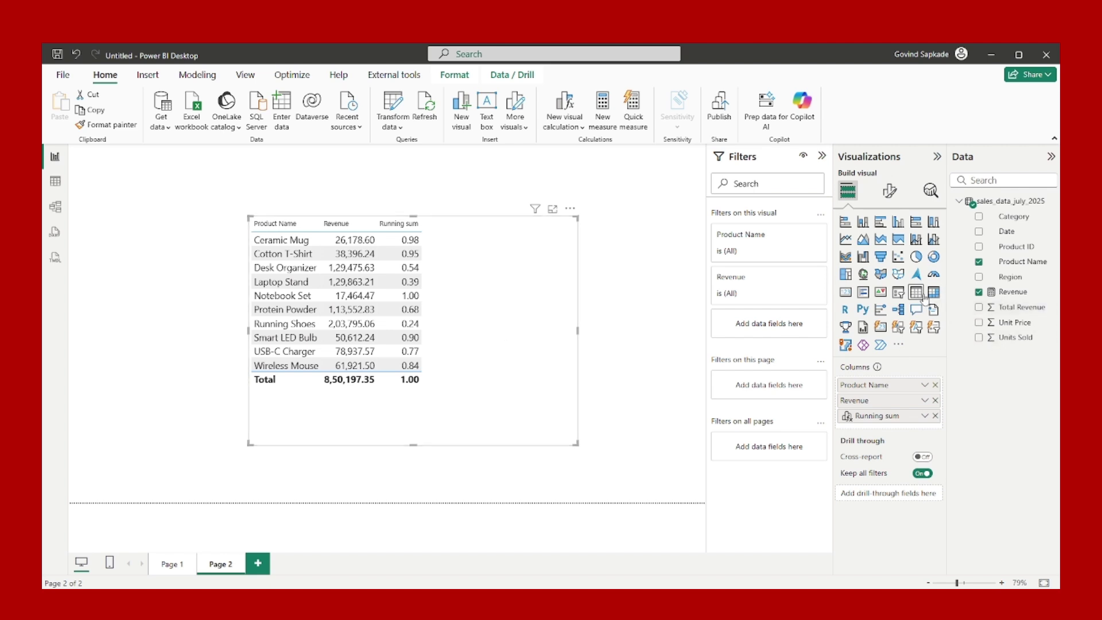
Convert the table to a resized Line and stacked column chart with Running sum on the line axis
click(916, 240)
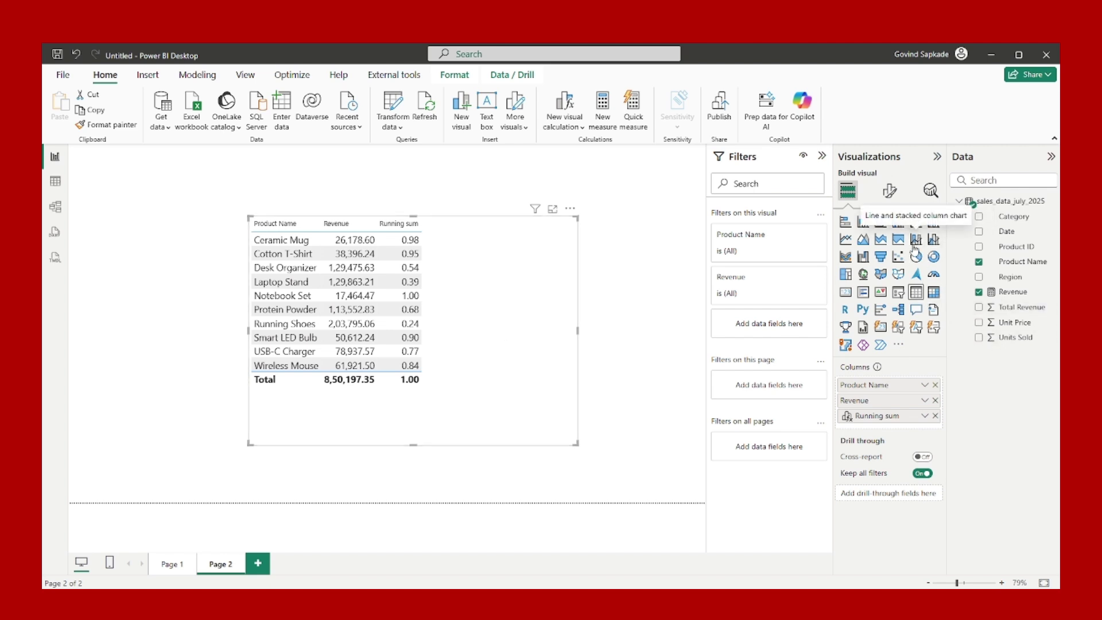
drag(574, 454, 660, 466)
drag(516, 314, 443, 308)
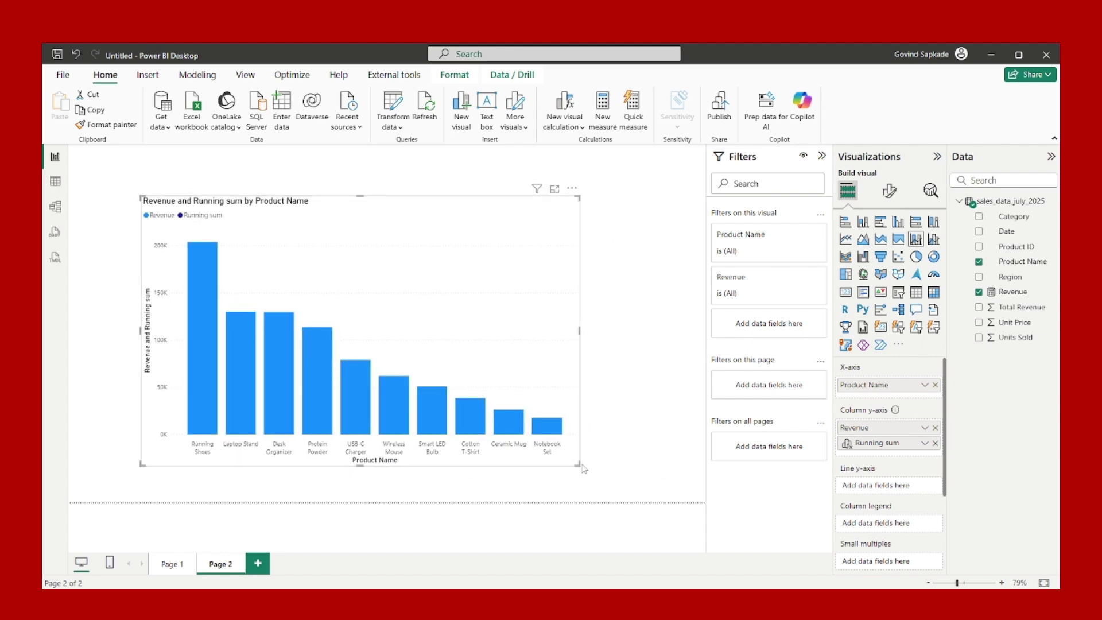
drag(579, 464, 634, 466)
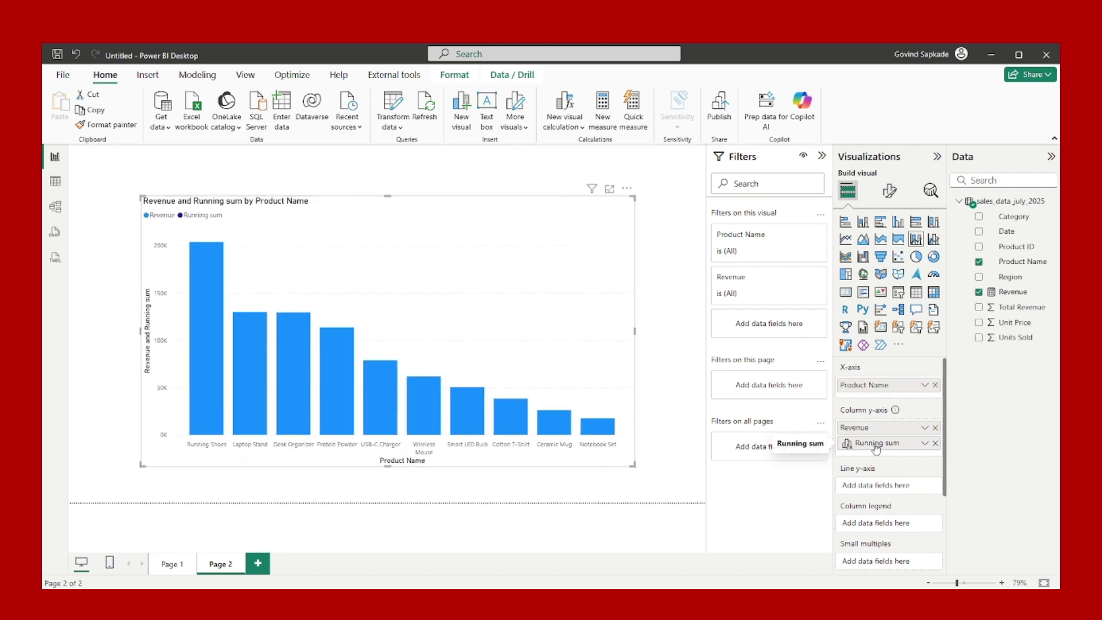
drag(876, 449, 889, 495)
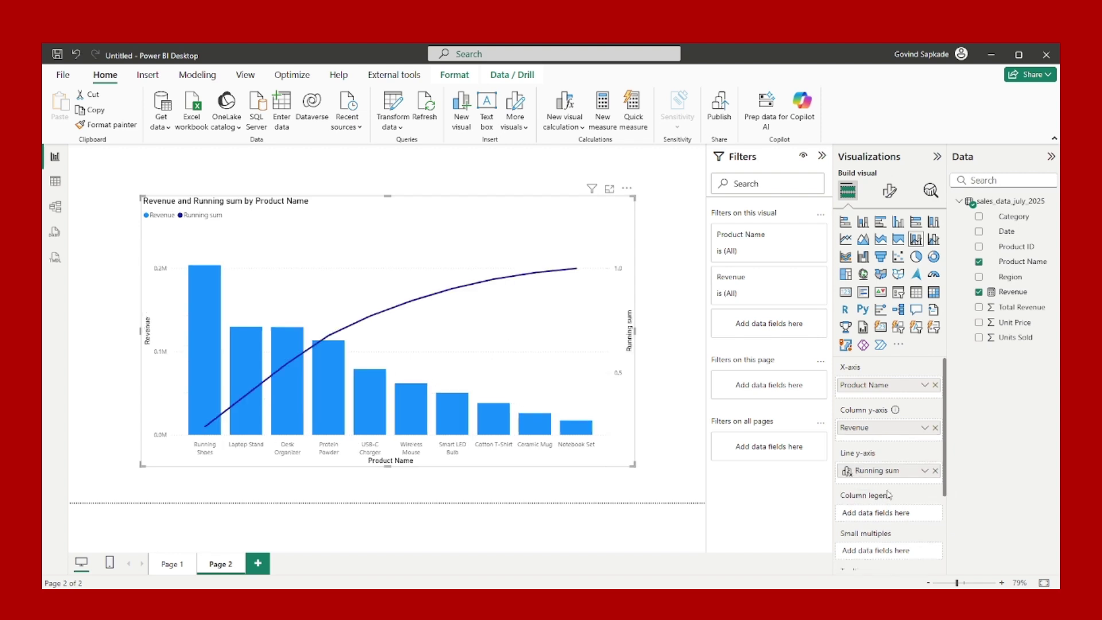
Keep the chart's axis sorted by Revenue in descending order
click(627, 188)
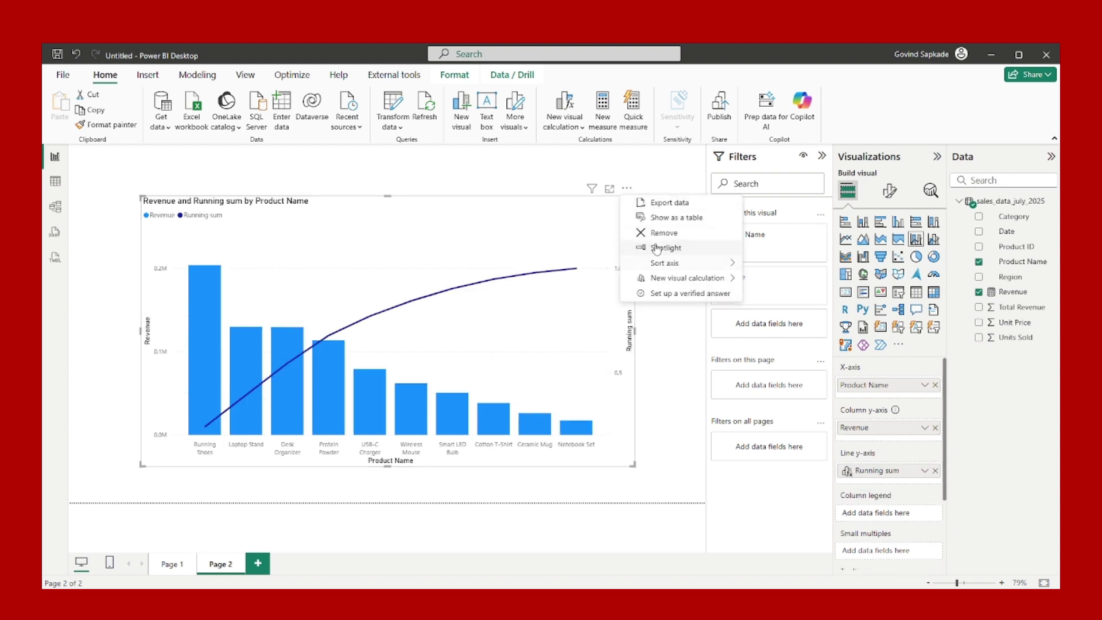
mouse_move(676, 264)
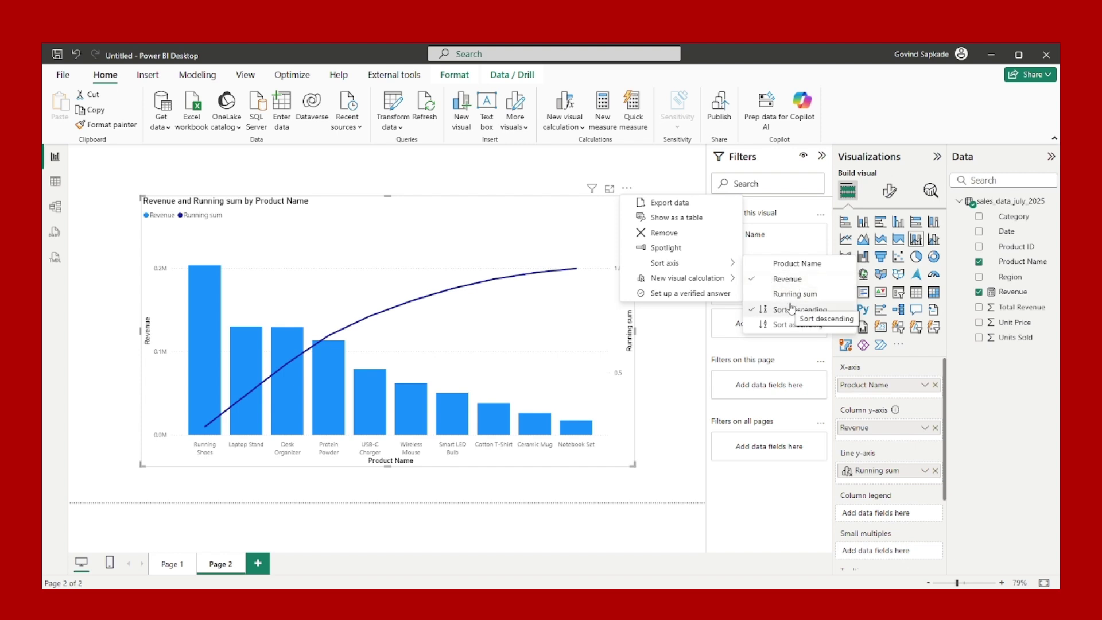
click(548, 326)
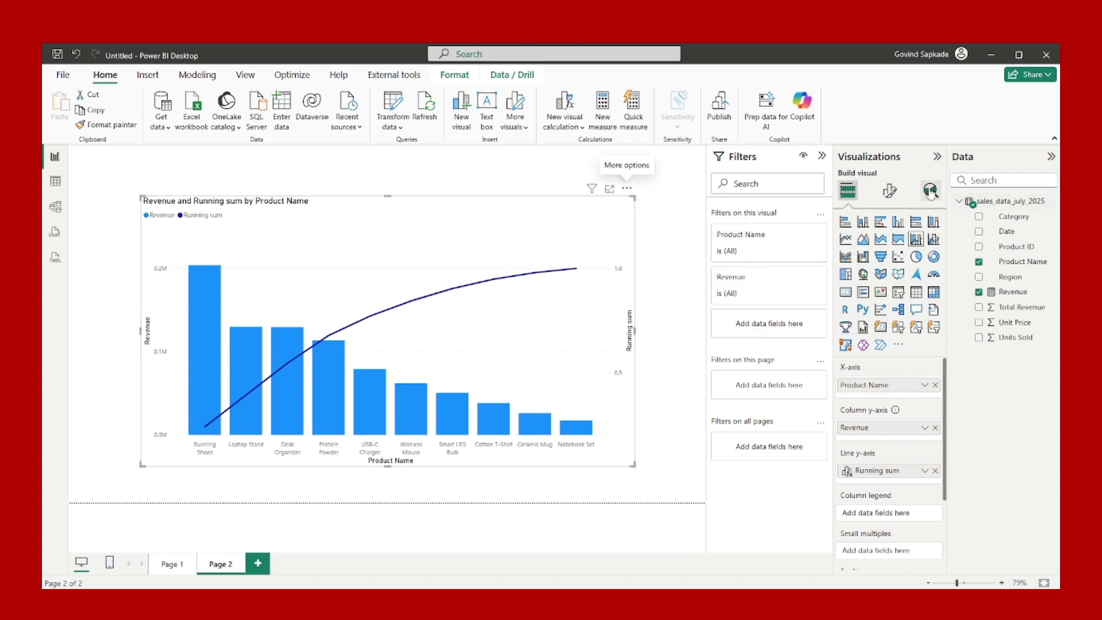
Enable data labels, hide them for Revenue, keep them on Running sum, and enlarge the chart
click(890, 190)
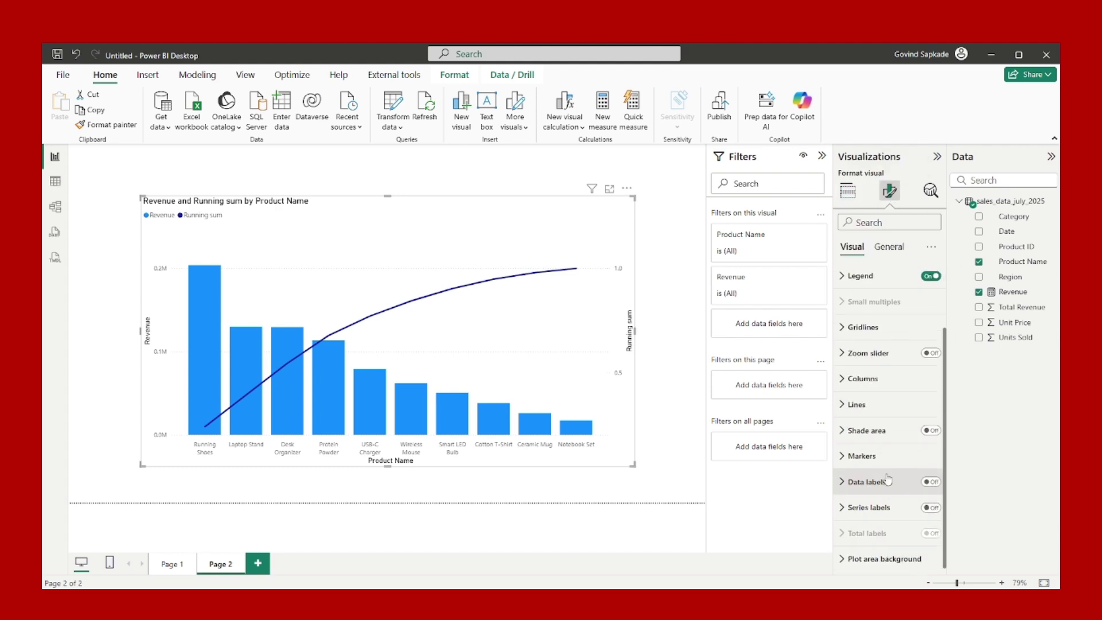
click(927, 481)
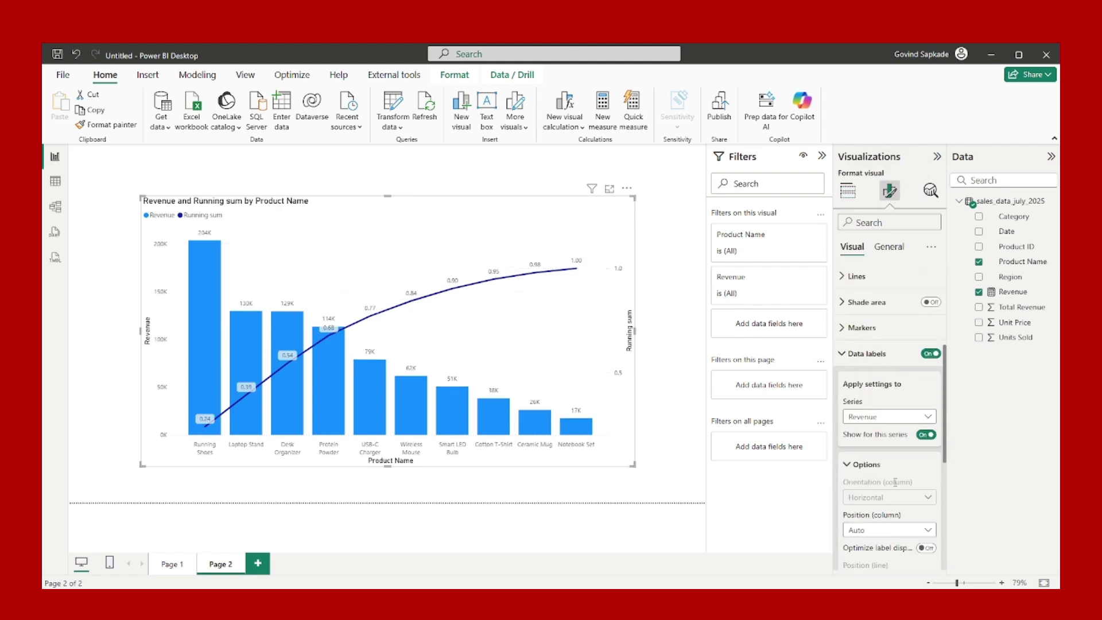
click(888, 417)
click(904, 441)
click(926, 435)
click(889, 416)
click(890, 460)
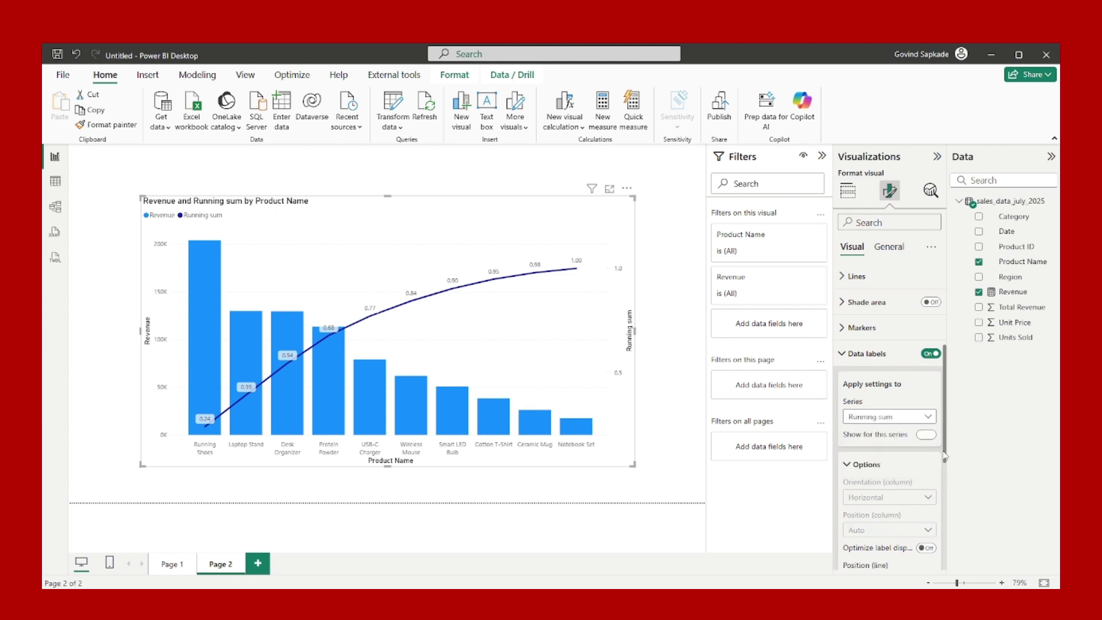
click(870, 353)
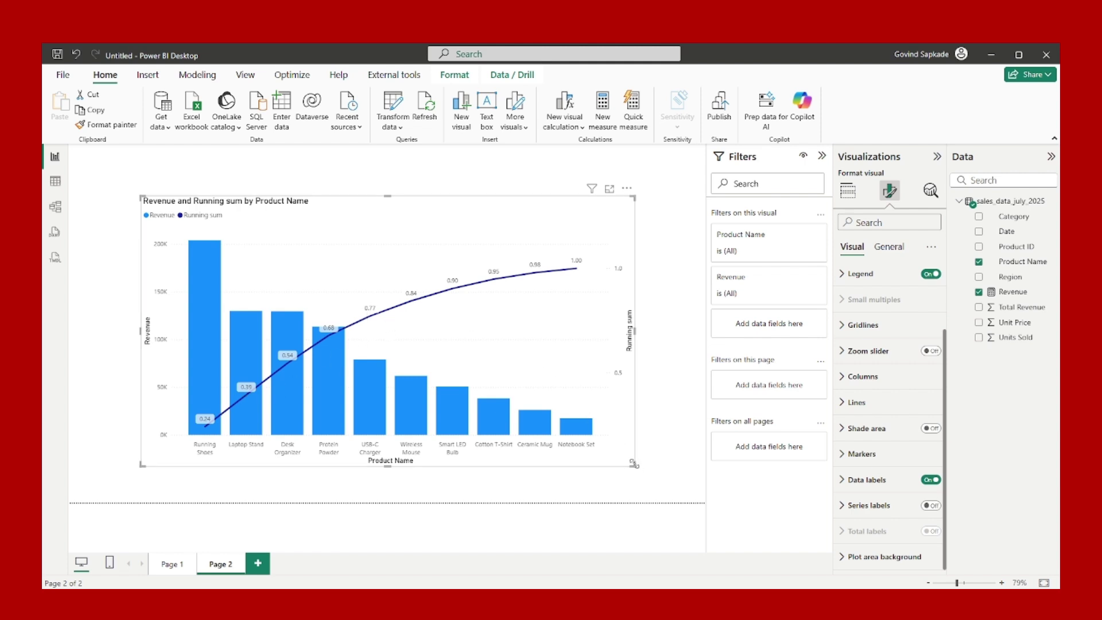
drag(634, 463, 663, 489)
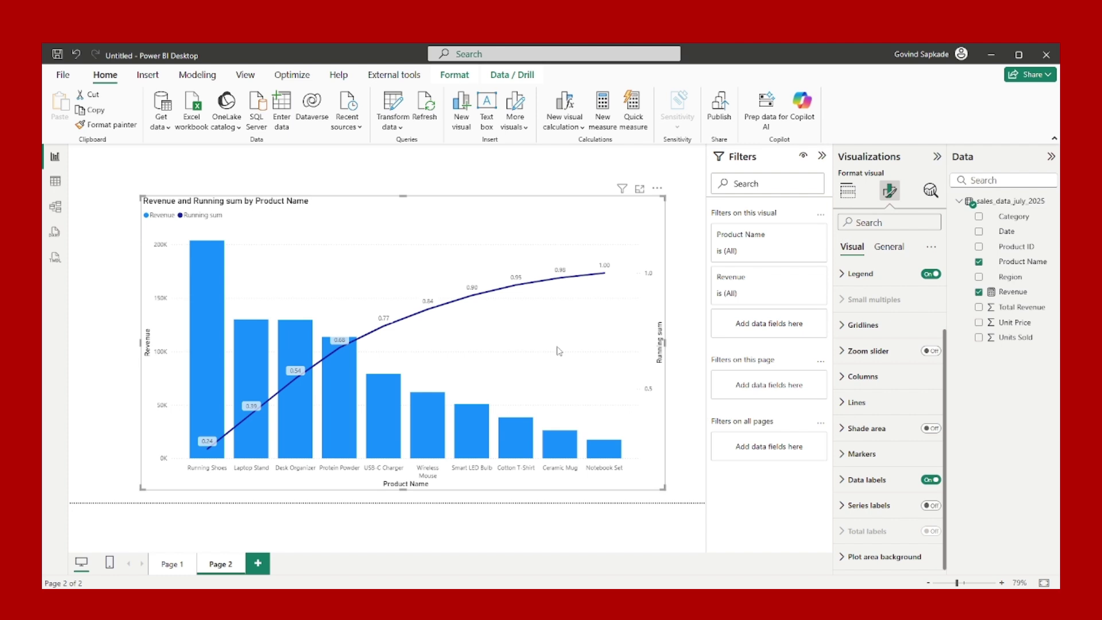
Give Running sum a Custom data format with format code 0.00%
click(890, 251)
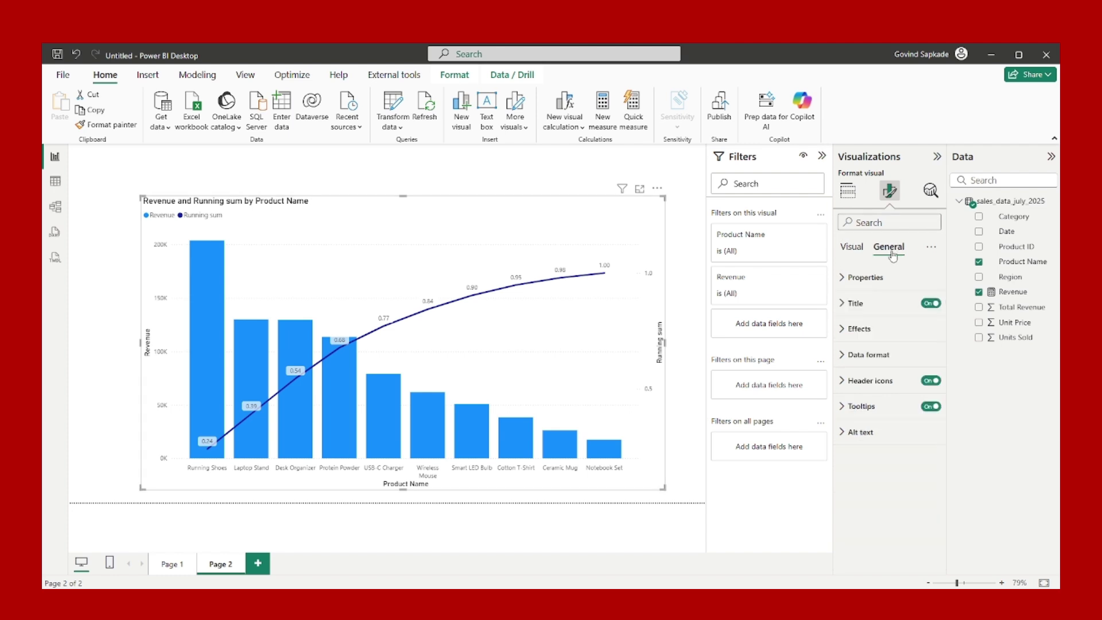
click(890, 356)
click(893, 360)
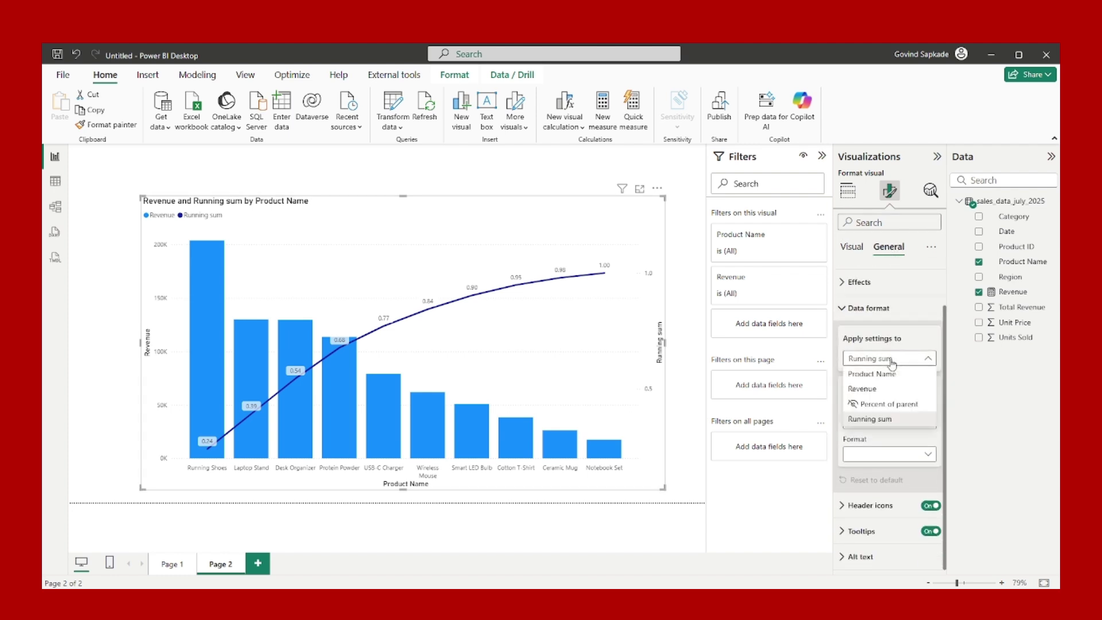
click(884, 419)
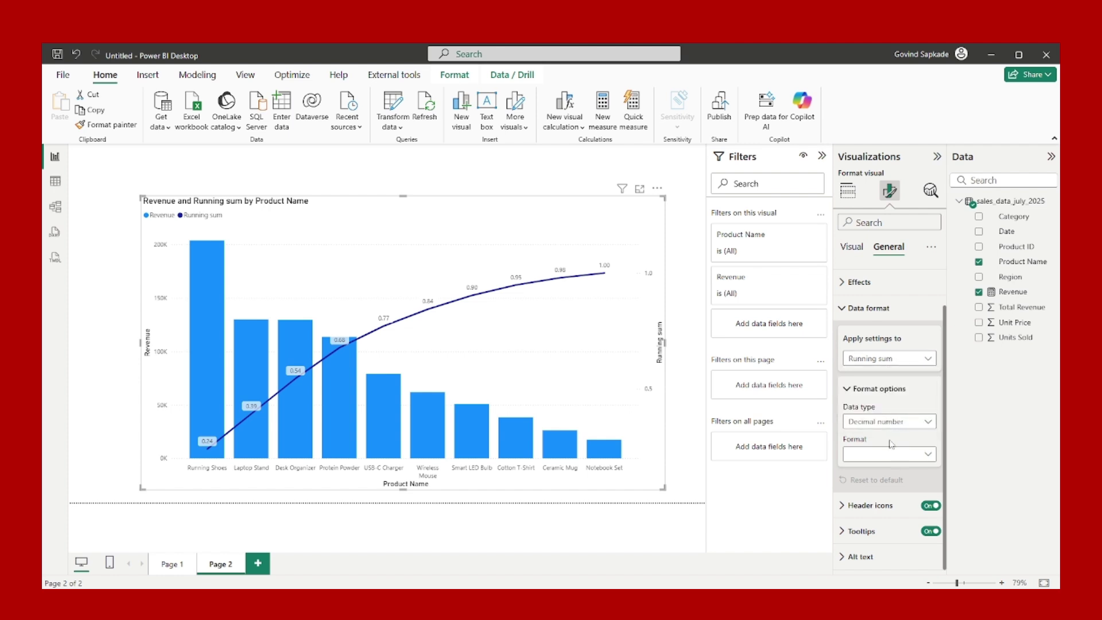
click(893, 456)
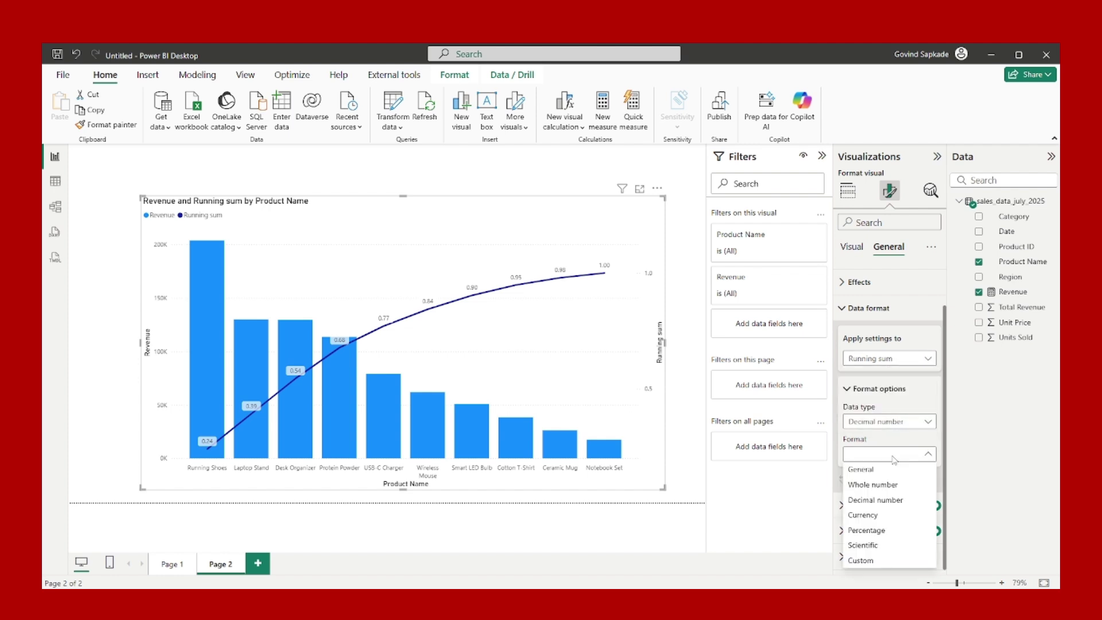
click(879, 561)
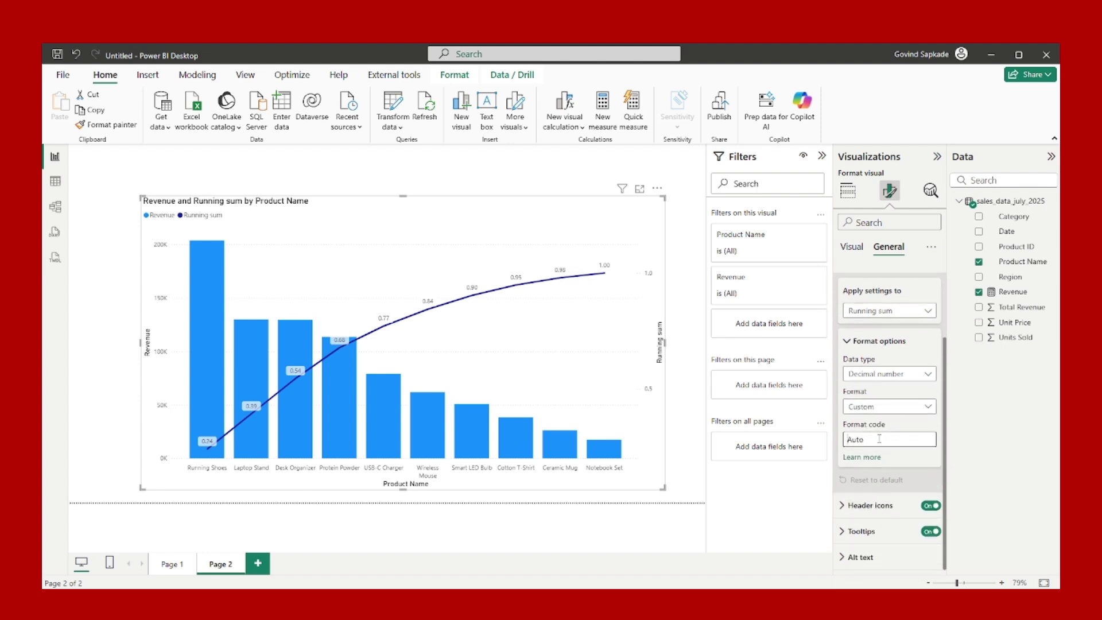
click(881, 442)
text(0)
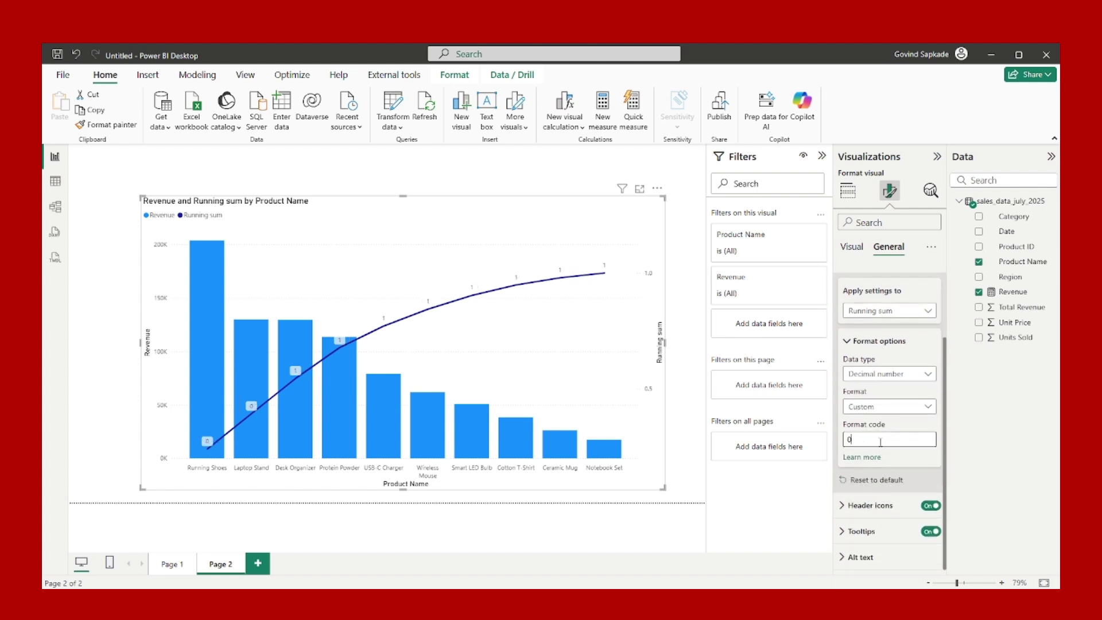
text(.00%)
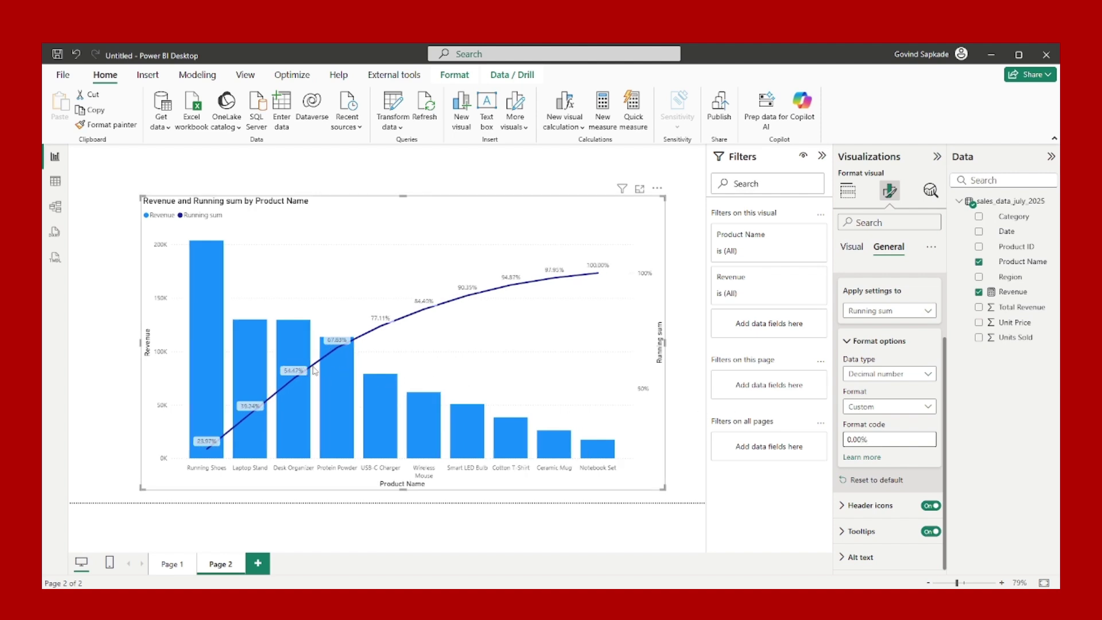
Commit the 0.00% format so labels read 23.97% to 100.00%, then return to Build visual
click(419, 197)
click(460, 217)
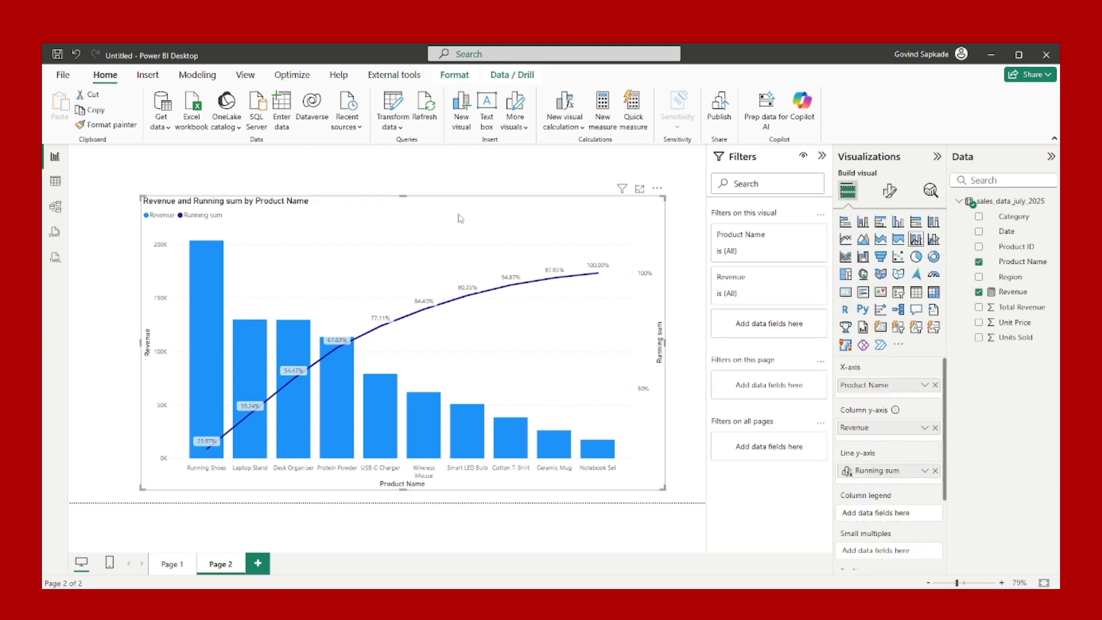